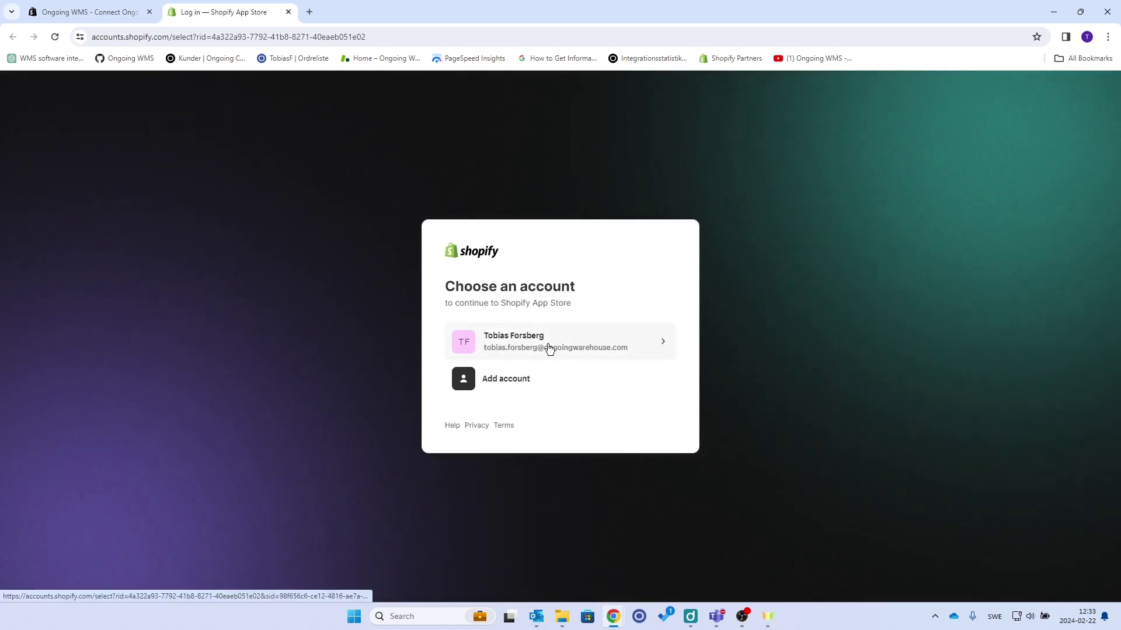
- Continue with the existing Shopify account from the Choose an account page
{"action": "left_click", "coordinate": [549, 348]}
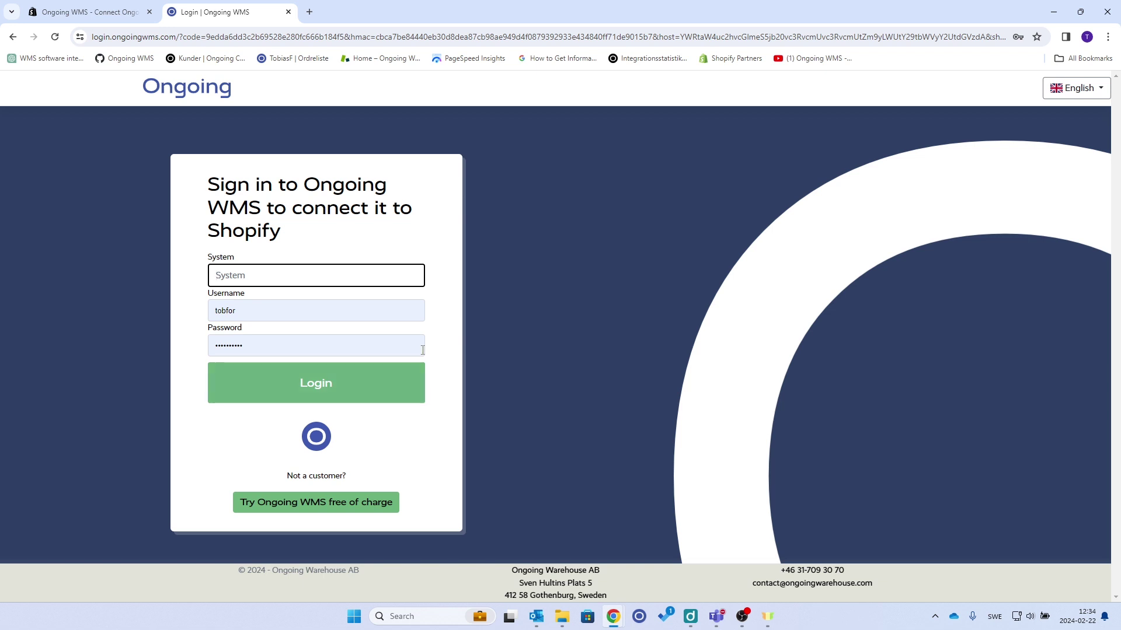
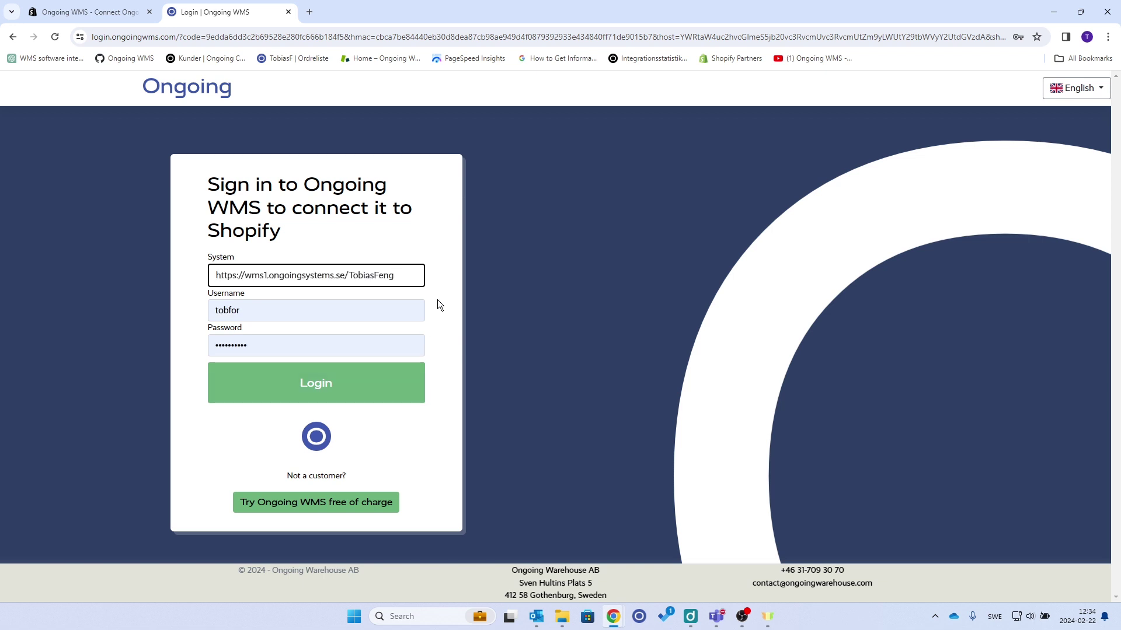
- Paste the Ongoing WMS system address into the System field and sign in
{"action": "left_click", "coordinate": [312, 393]}
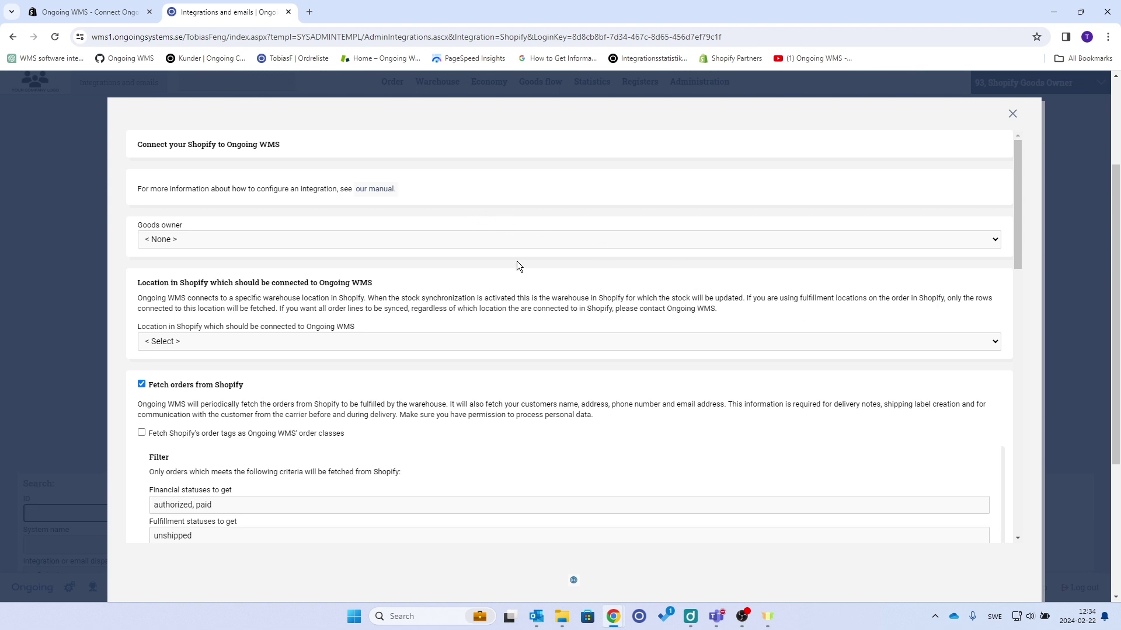
- Set the goods owner to Shopify Goods Owner 93 and the Shopify location to Shop location
{"action": "left_click", "coordinate": [505, 240]}
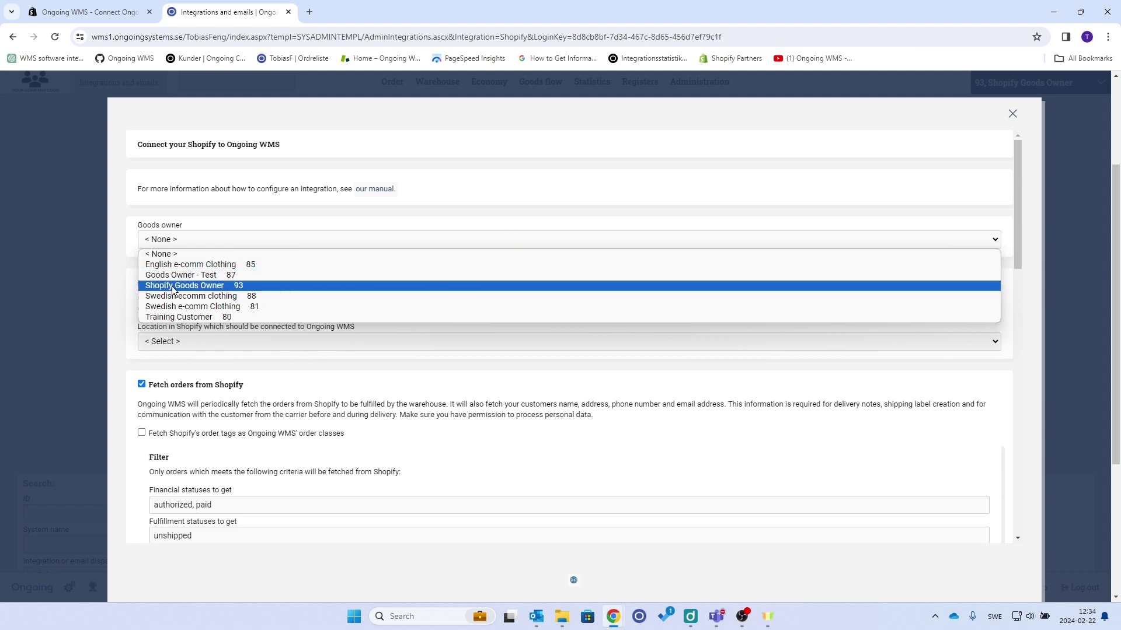
{"action": "left_click", "coordinate": [173, 286]}
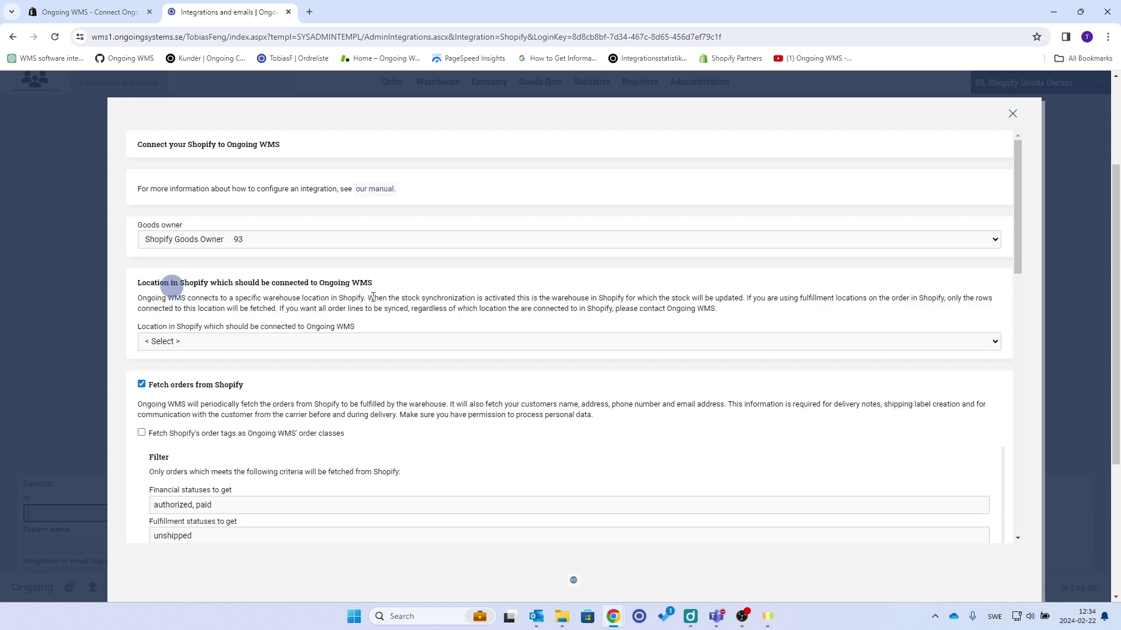
{"action": "left_click", "coordinate": [337, 342]}
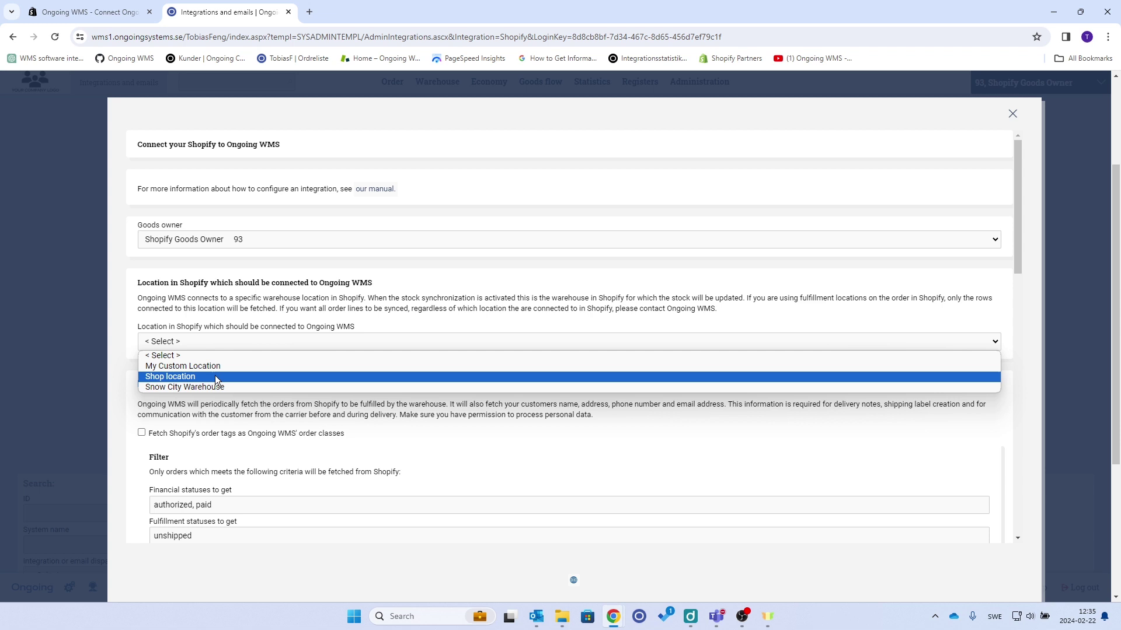
{"action": "left_click", "coordinate": [215, 376]}
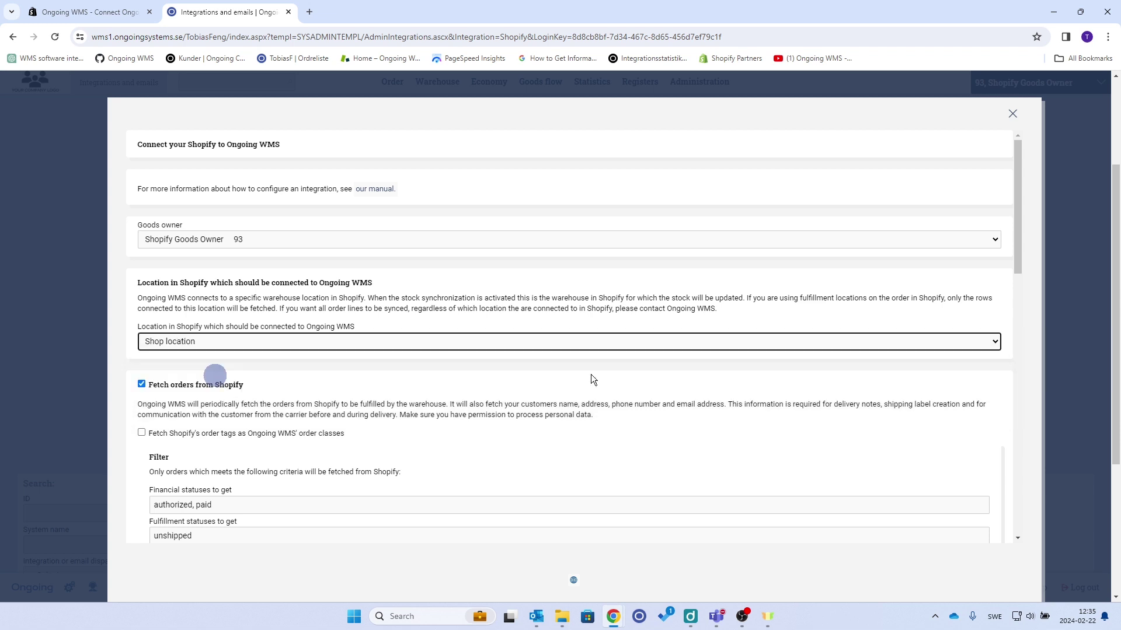
- Review financial (authorized, paid) and fulfillment (unshipped) filters and set order status to open
{"action": "scroll", "coordinate": [247, 453], "scroll_direction": "down", "scroll_amount": 2}
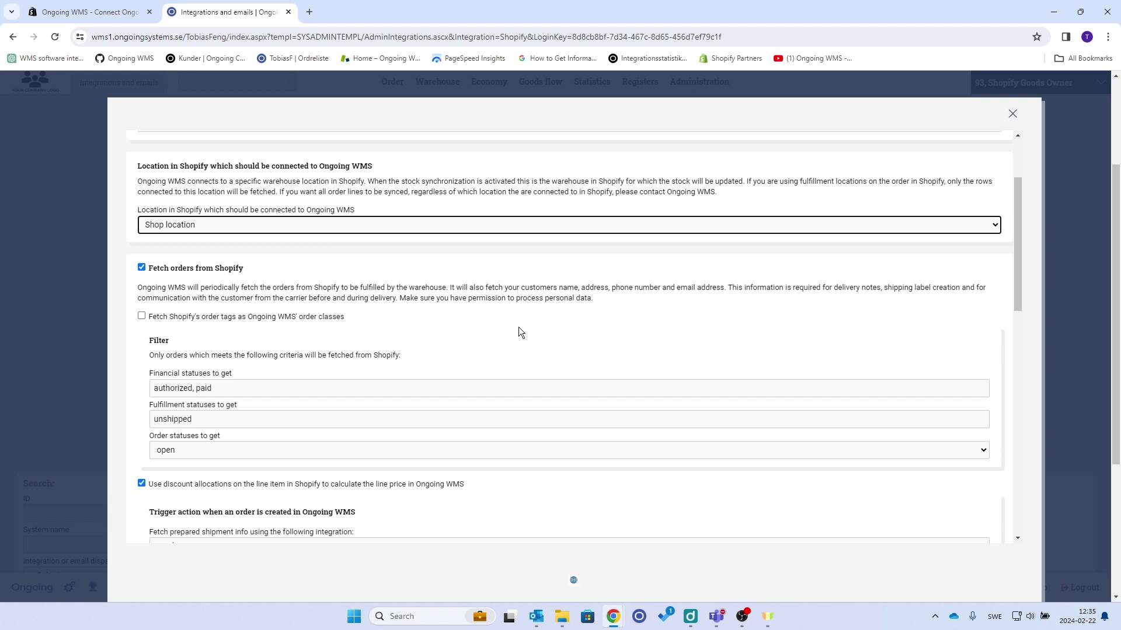
{"action": "scroll", "coordinate": [253, 334], "scroll_direction": "down", "scroll_amount": 1}
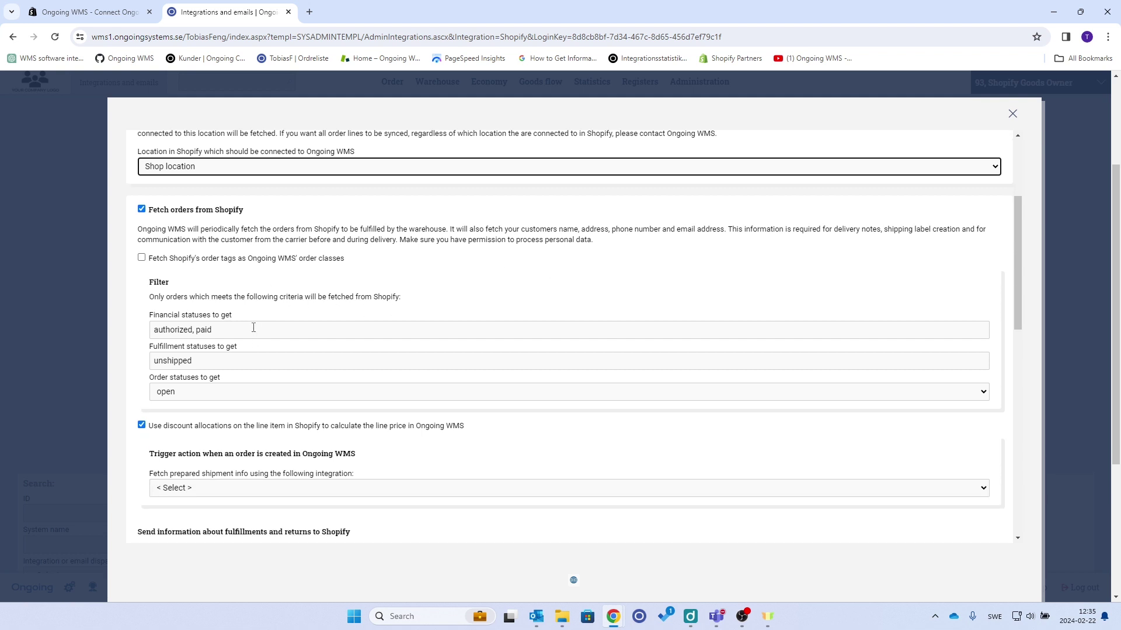
{"action": "left_click", "coordinate": [254, 329]}
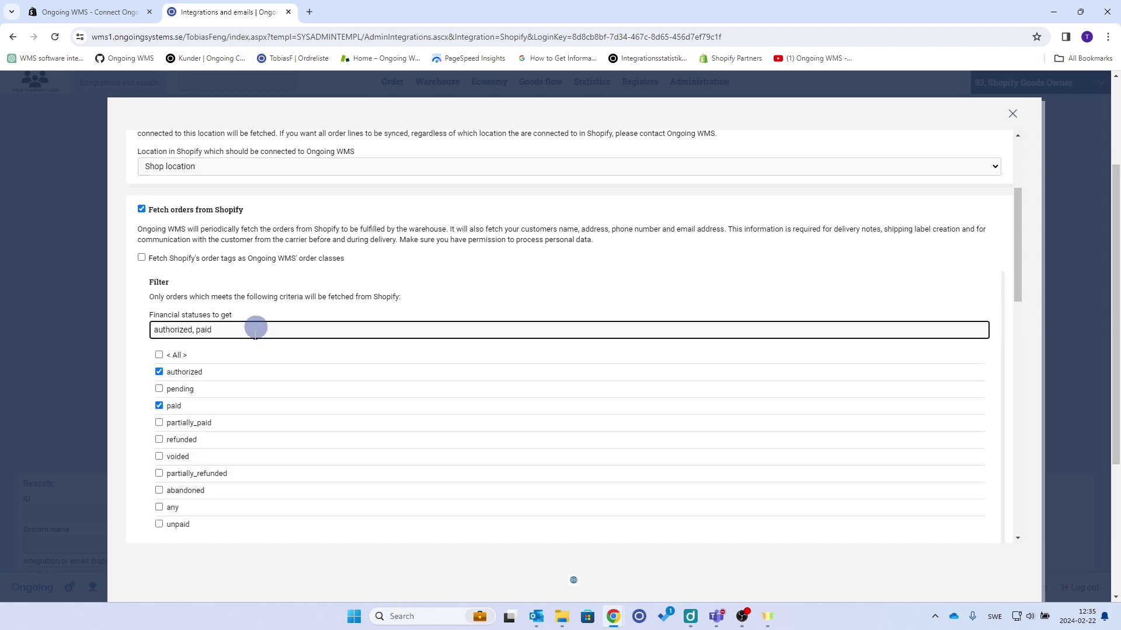
{"action": "scroll", "coordinate": [269, 339], "scroll_direction": "down", "scroll_amount": 2}
{"action": "left_click", "coordinate": [296, 450]}
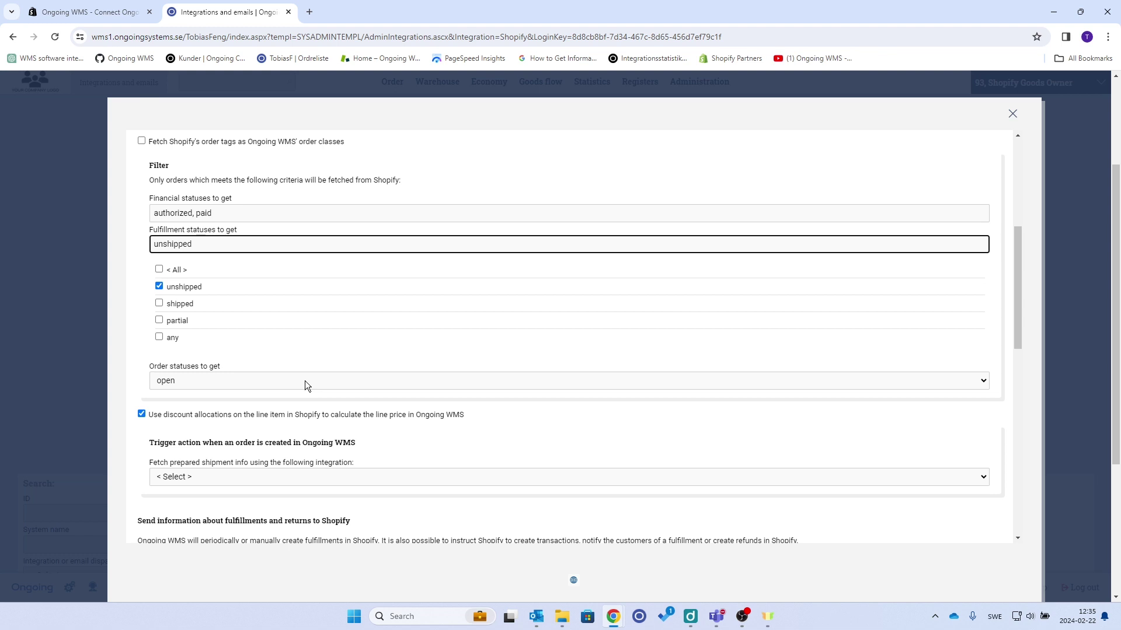
{"action": "left_click", "coordinate": [244, 380]}
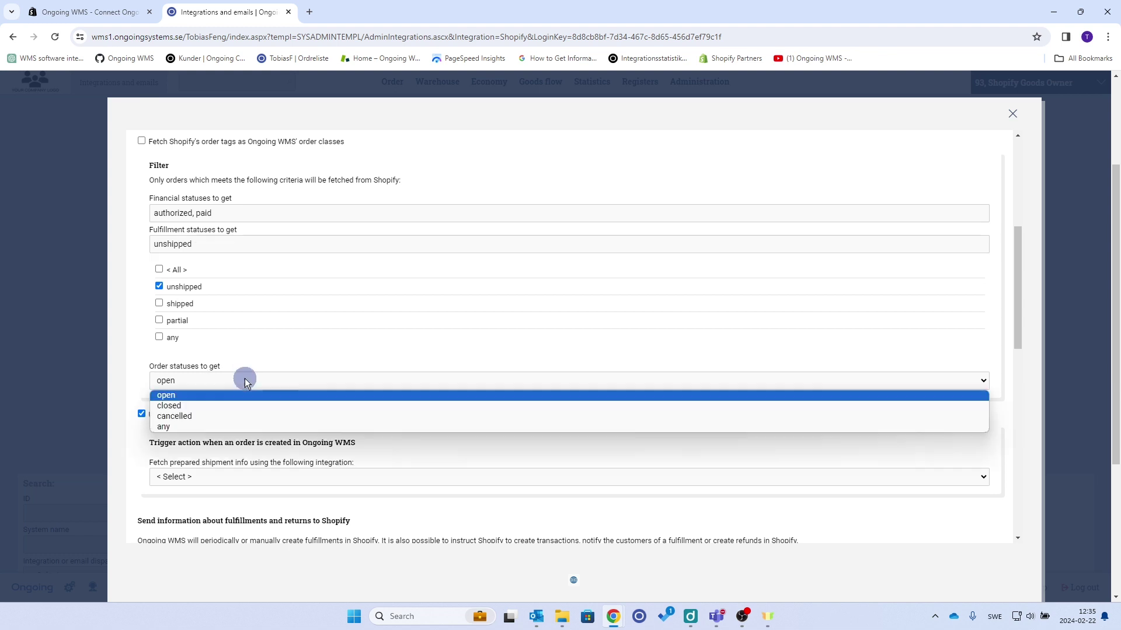
{"action": "left_click", "coordinate": [181, 287]}
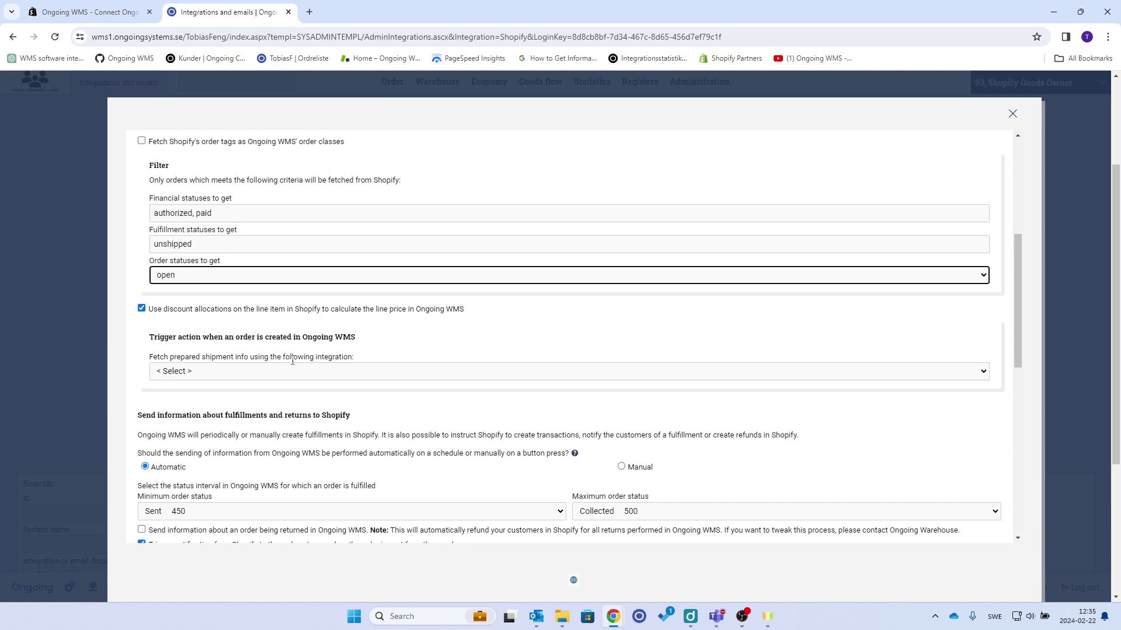
{"action": "scroll", "coordinate": [344, 332], "scroll_direction": "down", "scroll_amount": 1}
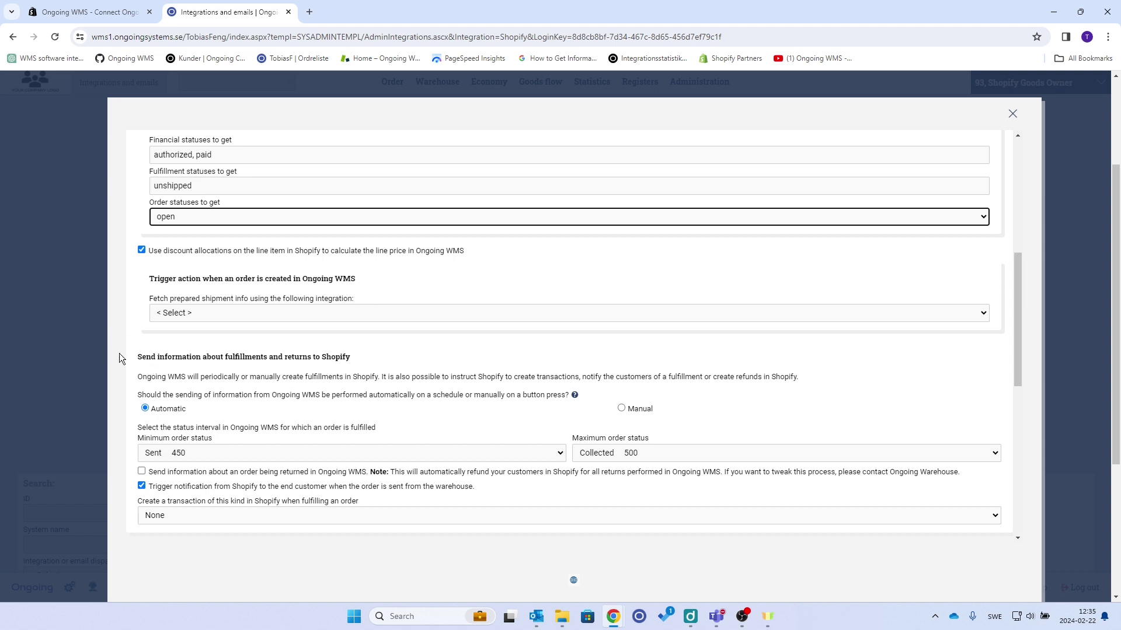
{"action": "scroll", "coordinate": [175, 370], "scroll_direction": "down", "scroll_amount": 1}
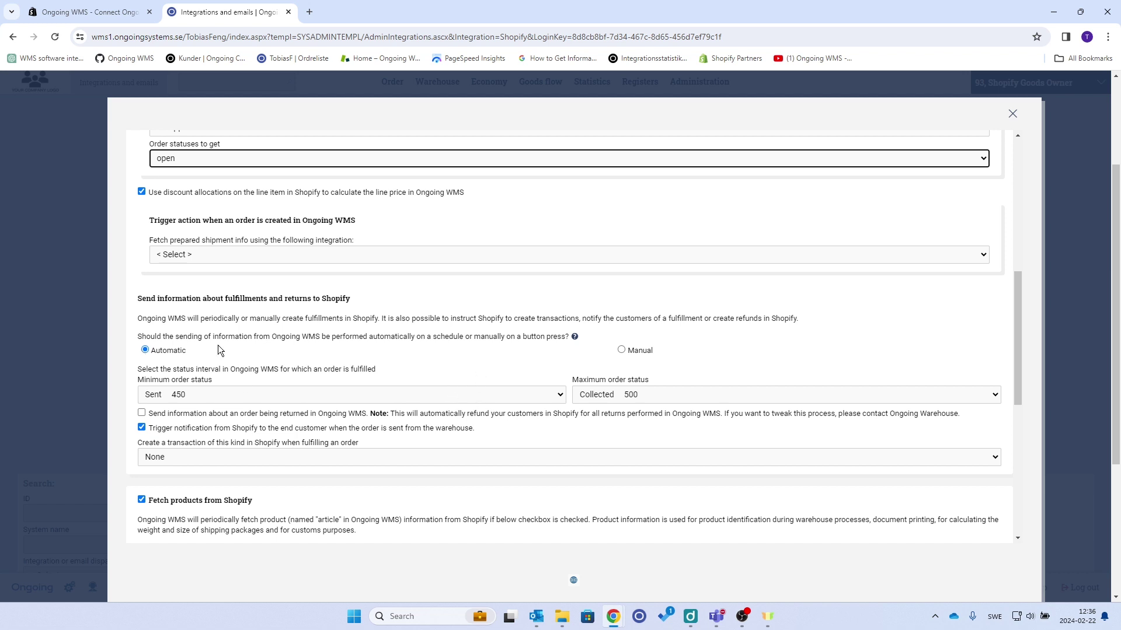
{"action": "scroll", "coordinate": [504, 427], "scroll_direction": "down", "scroll_amount": 1}
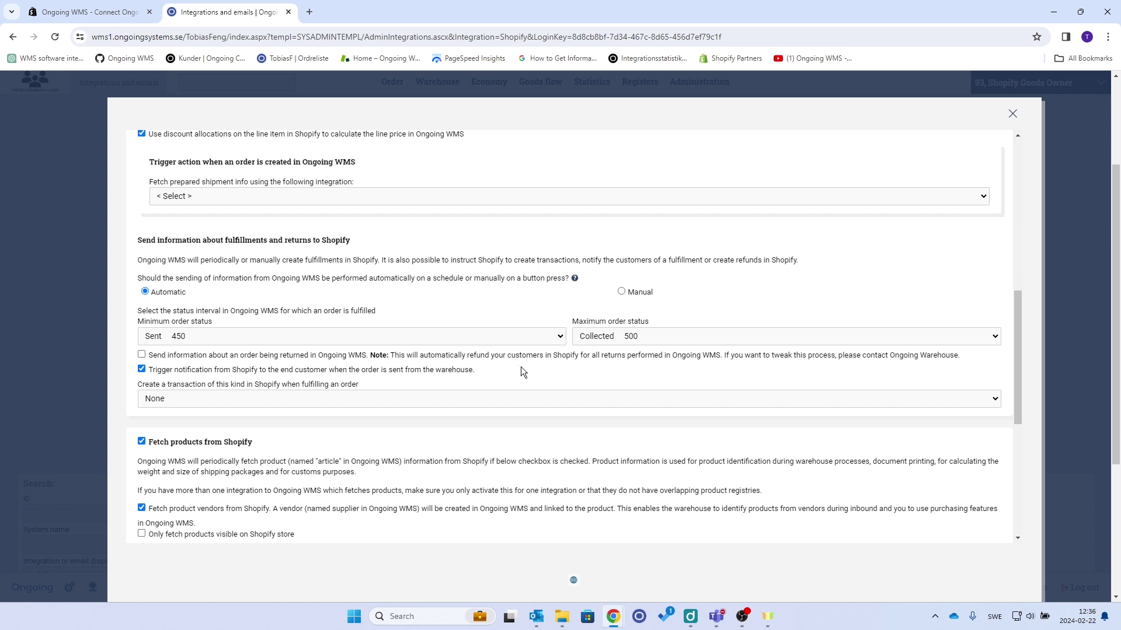
{"action": "scroll", "coordinate": [521, 366], "scroll_direction": "down", "scroll_amount": 2}
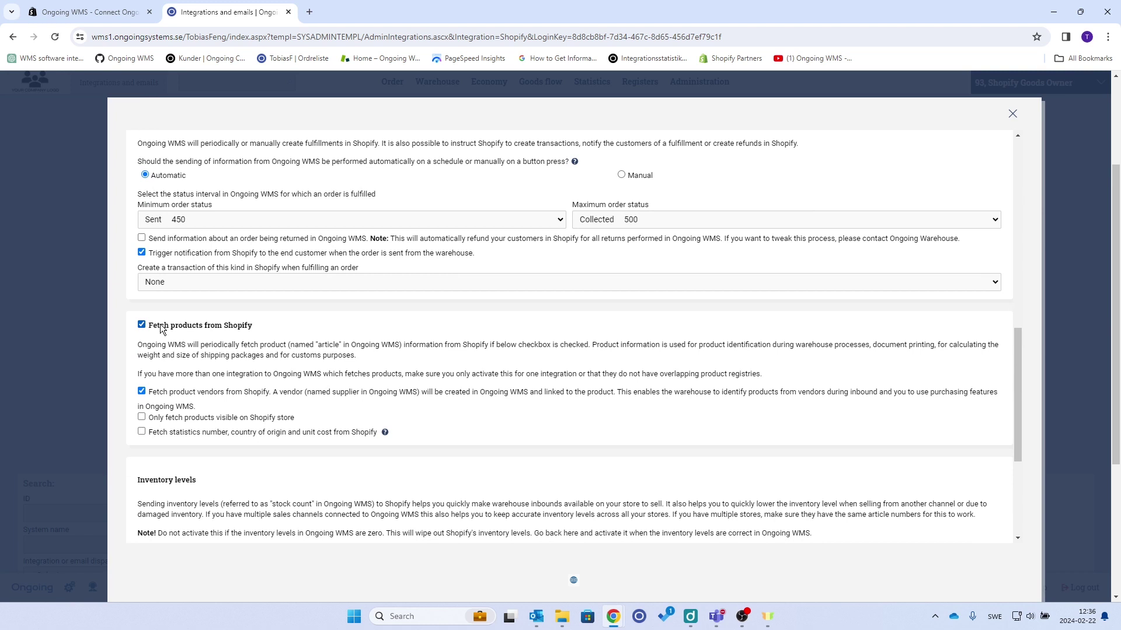
{"action": "scroll", "coordinate": [395, 369], "scroll_direction": "down", "scroll_amount": 1}
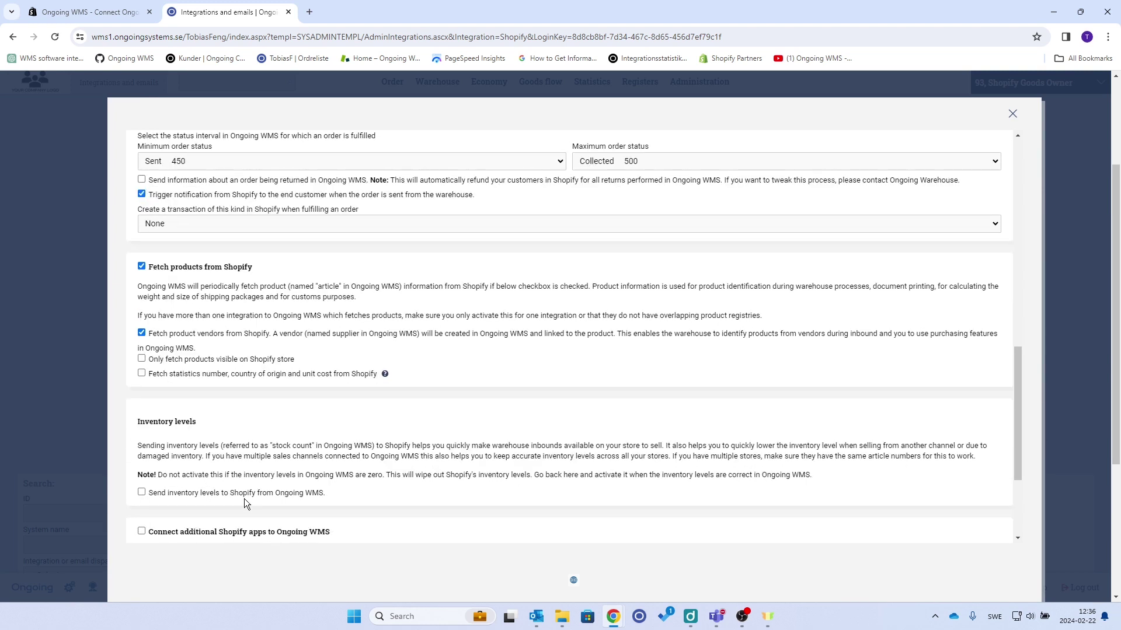
{"action": "scroll", "coordinate": [245, 502], "scroll_direction": "down", "scroll_amount": 1}
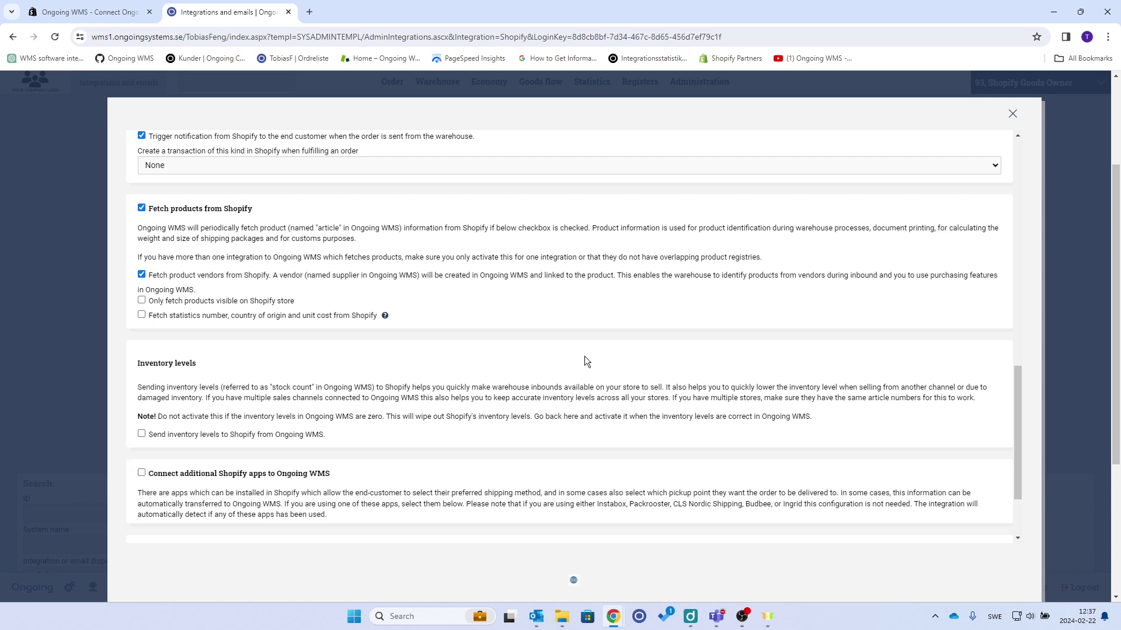
{"action": "scroll", "coordinate": [529, 344], "scroll_direction": "down", "scroll_amount": 2}
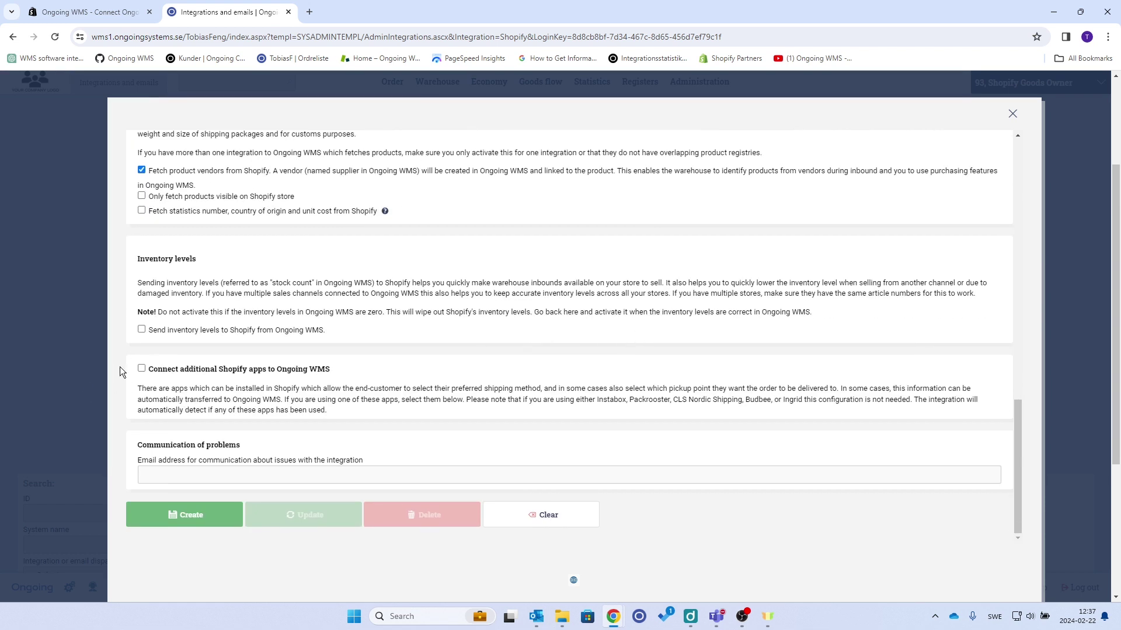
{"action": "scroll", "coordinate": [374, 380], "scroll_direction": "down", "scroll_amount": 1}
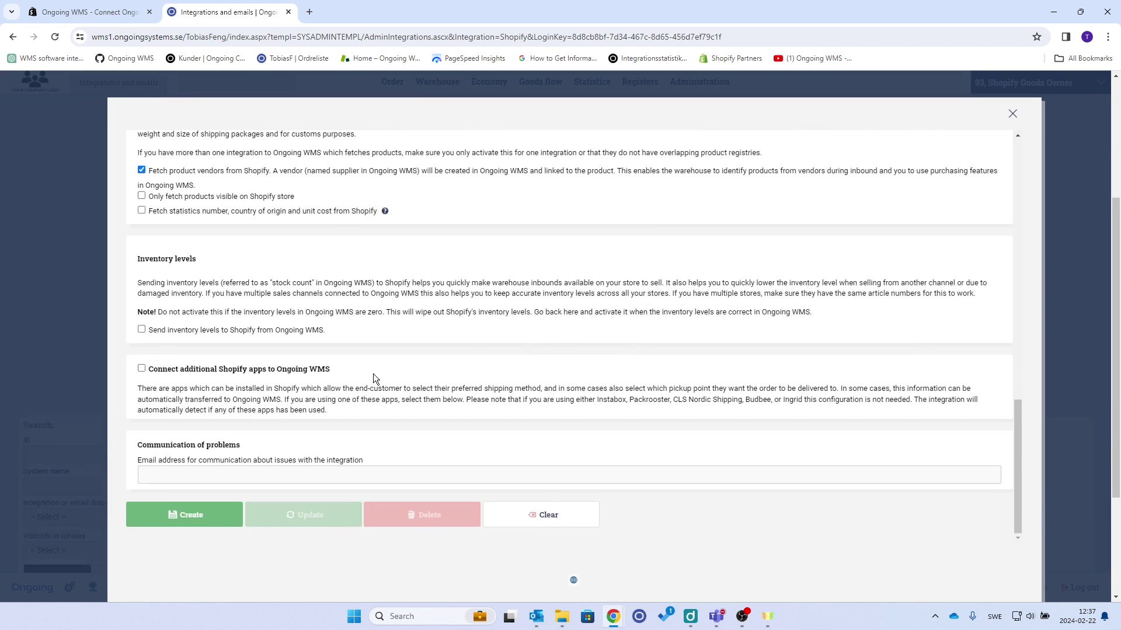
{"action": "left_click", "coordinate": [141, 368]}
{"action": "scroll", "coordinate": [350, 327], "scroll_direction": "down", "scroll_amount": 6}
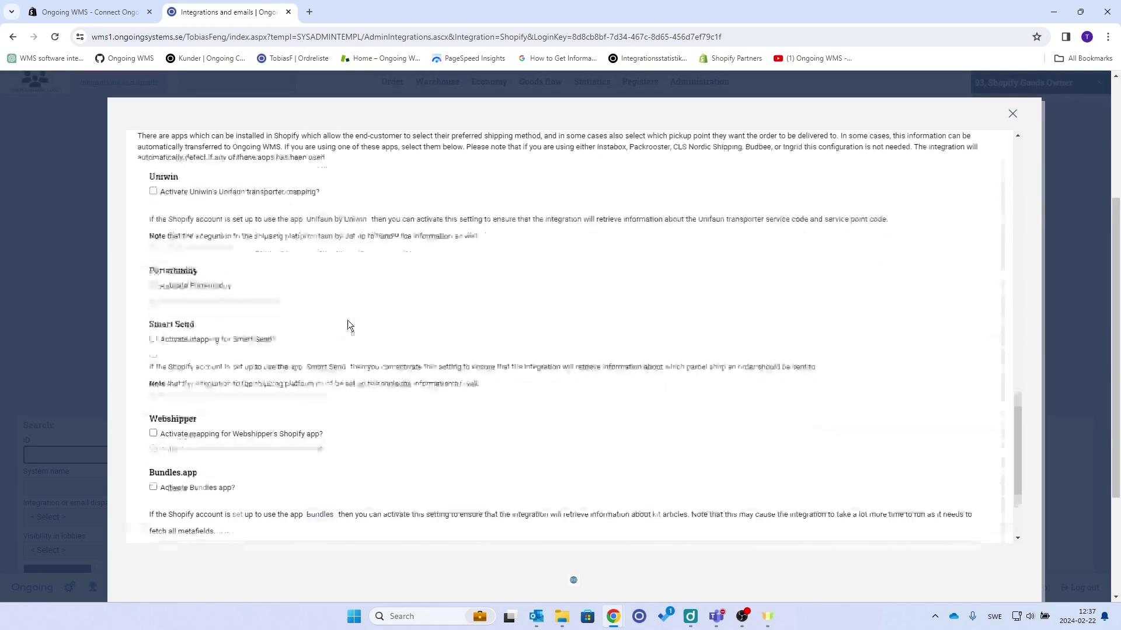
{"action": "scroll", "coordinate": [350, 330], "scroll_direction": "up", "scroll_amount": 5}
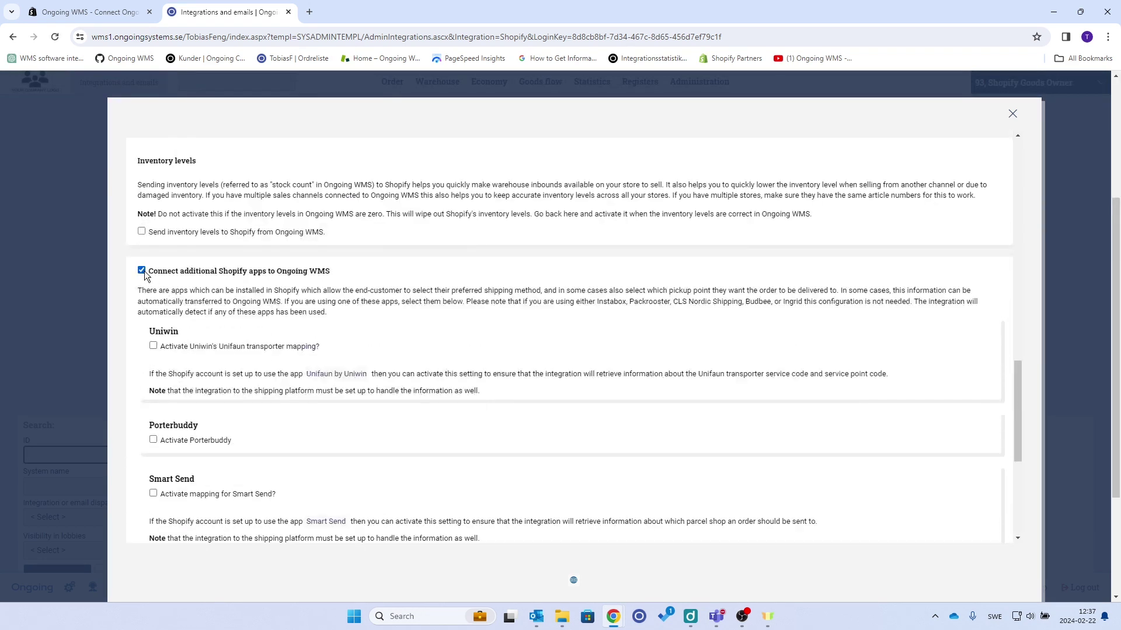
{"action": "left_click", "coordinate": [141, 271]}
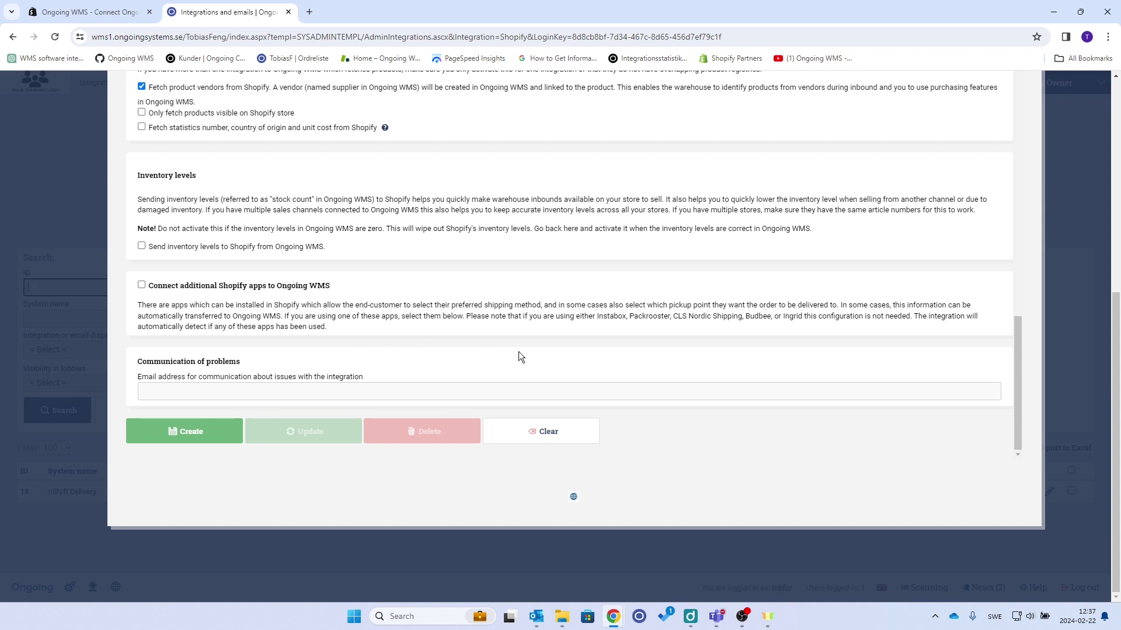
{"action": "left_click", "coordinate": [207, 437]}
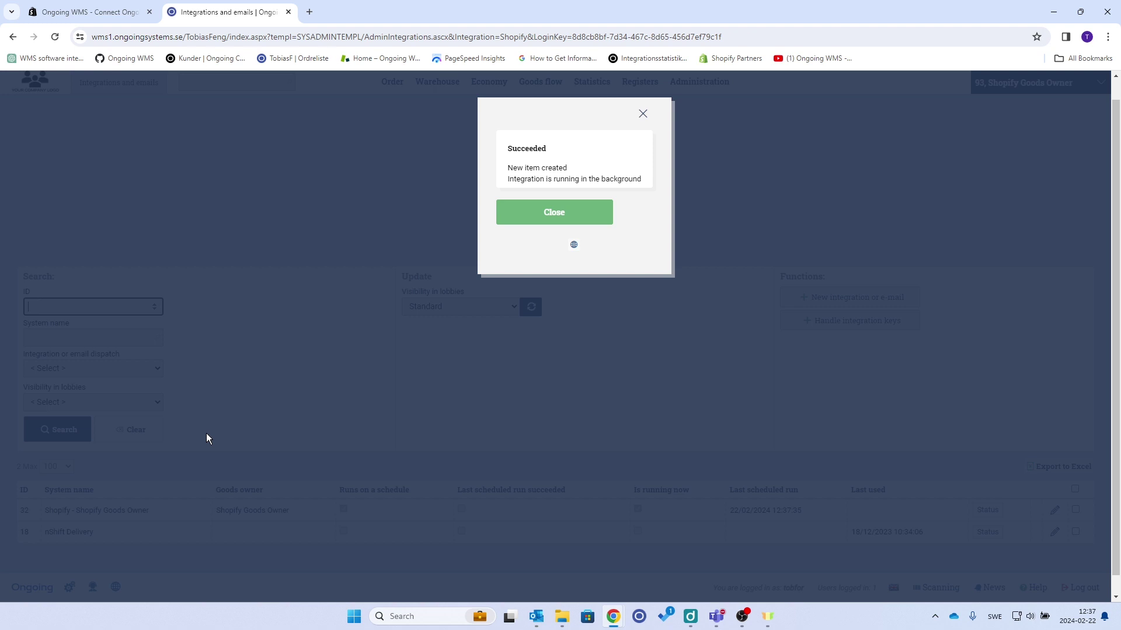
- Dismiss the Succeeded dialog and its follow-up message to reach the integrations list
{"action": "left_click", "coordinate": [599, 217]}
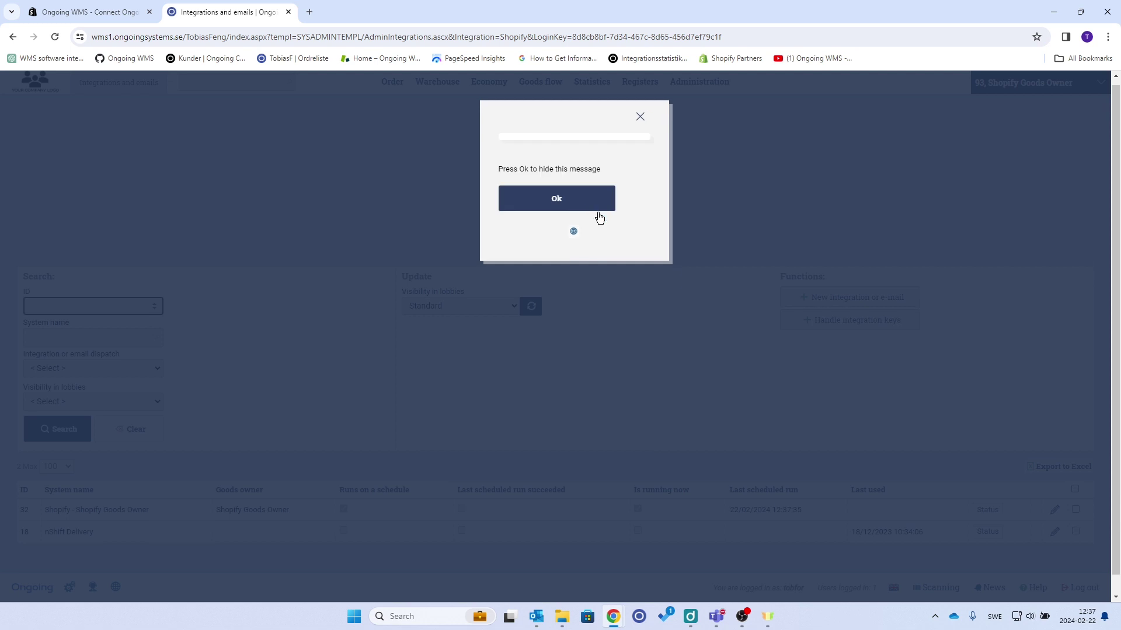
{"action": "left_click", "coordinate": [589, 204]}
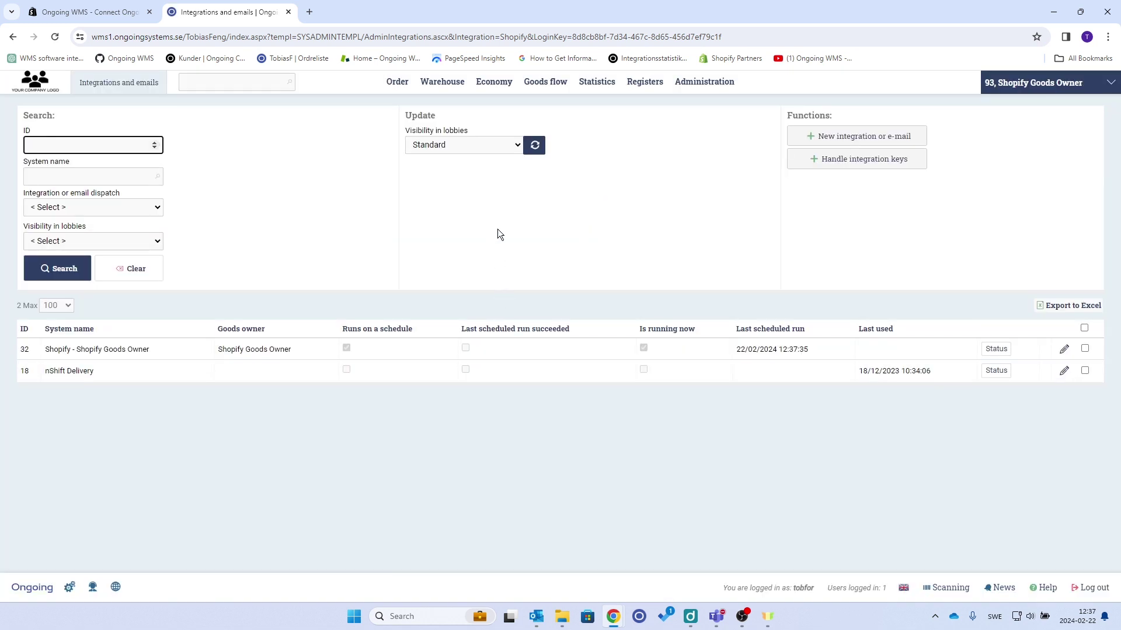
{"action": "mouse_move", "coordinate": [442, 82]}
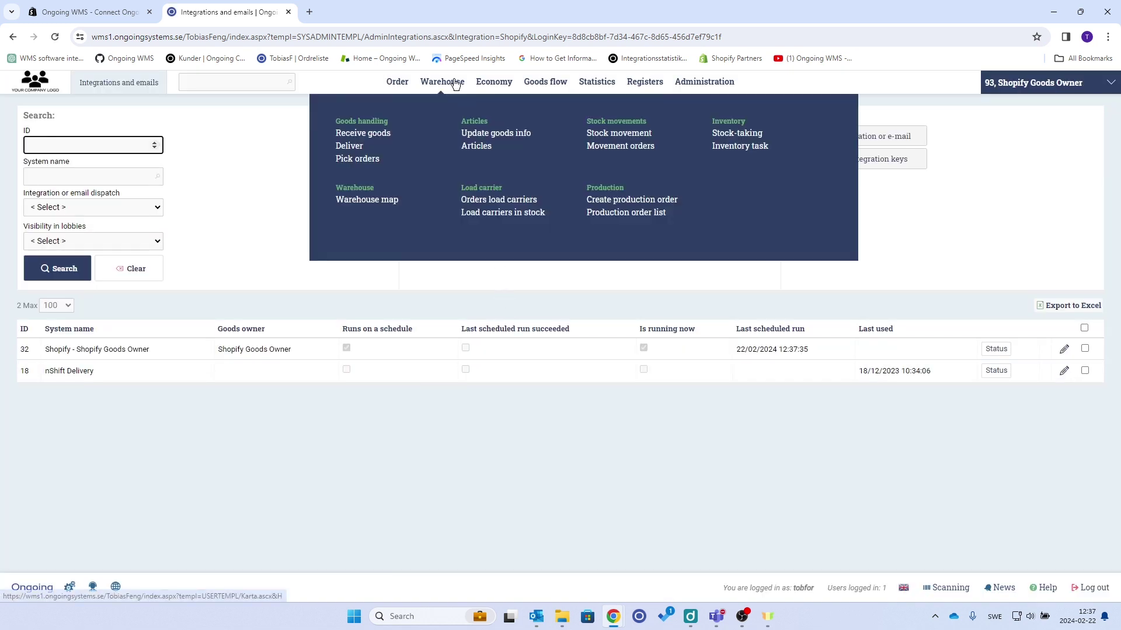
{"action": "left_click", "coordinate": [474, 147]}
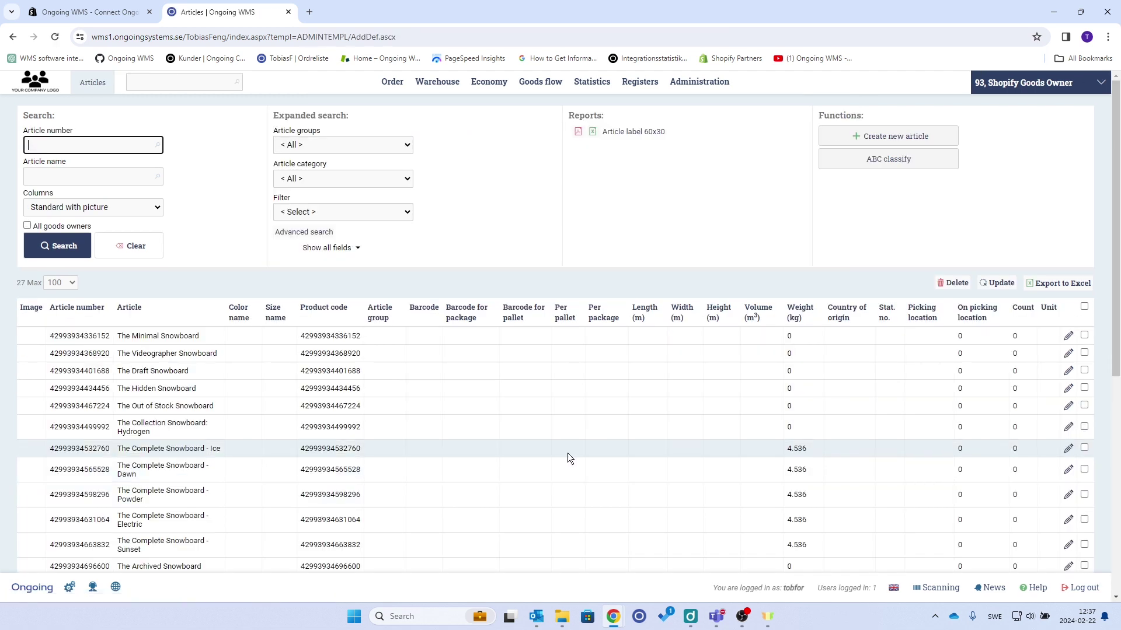
{"action": "scroll", "coordinate": [619, 463], "scroll_direction": "down", "scroll_amount": 7}
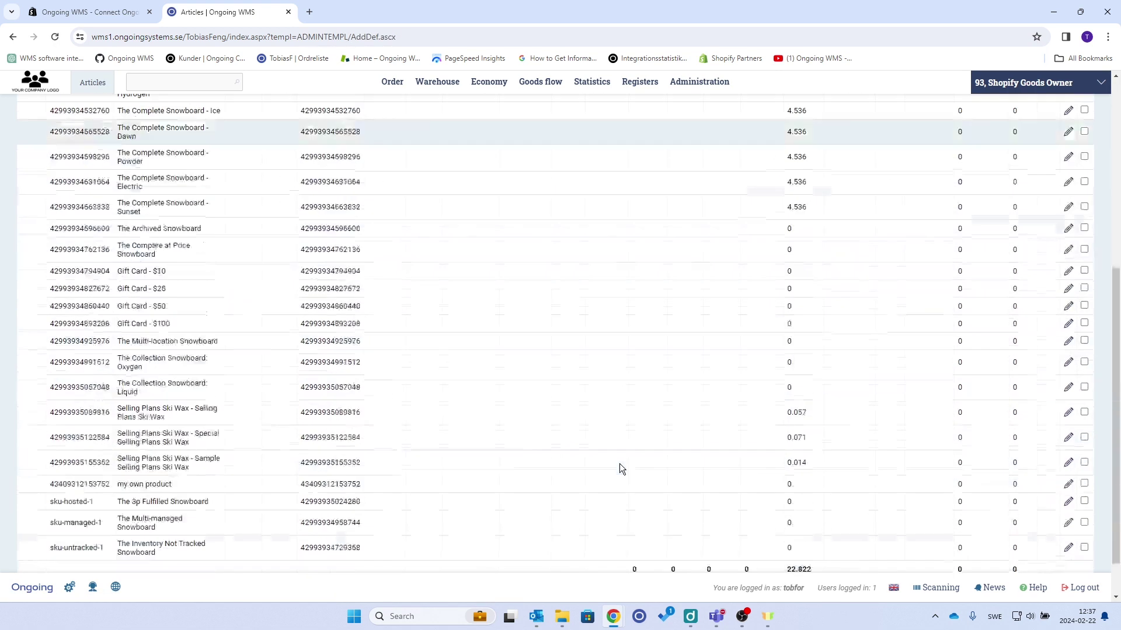
{"action": "scroll", "coordinate": [619, 464], "scroll_direction": "up", "scroll_amount": 8}
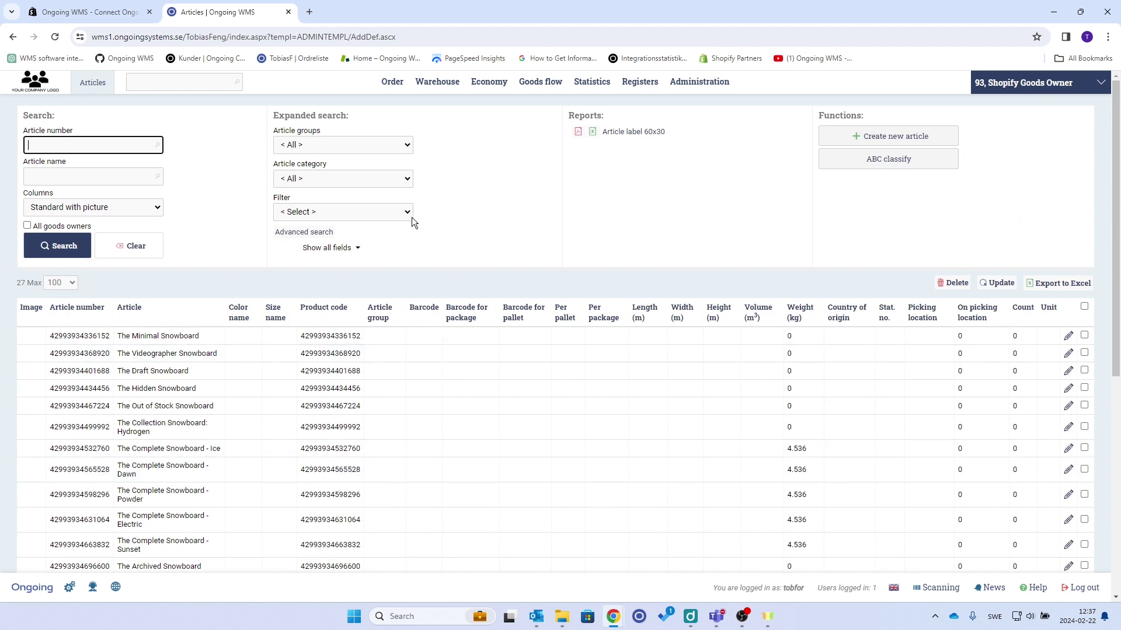
- Browse the Order list, Suppliers and Customer pages, then return to the Order list with order 1008
{"action": "mouse_move", "coordinate": [407, 82]}
{"action": "left_click", "coordinate": [349, 158]}
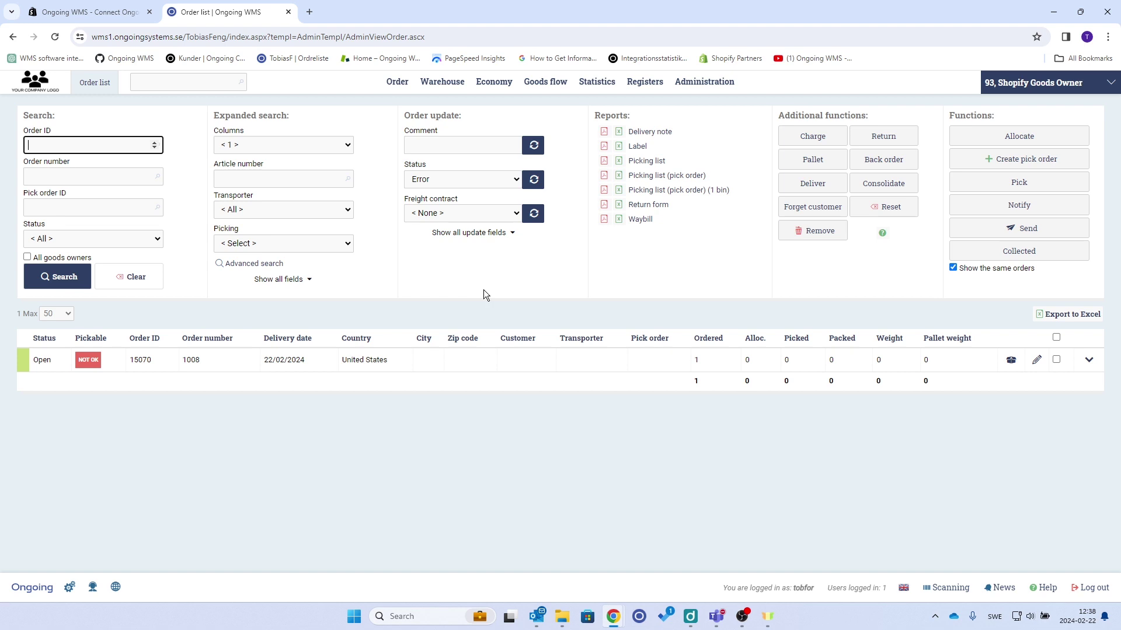
{"action": "mouse_move", "coordinate": [395, 82]}
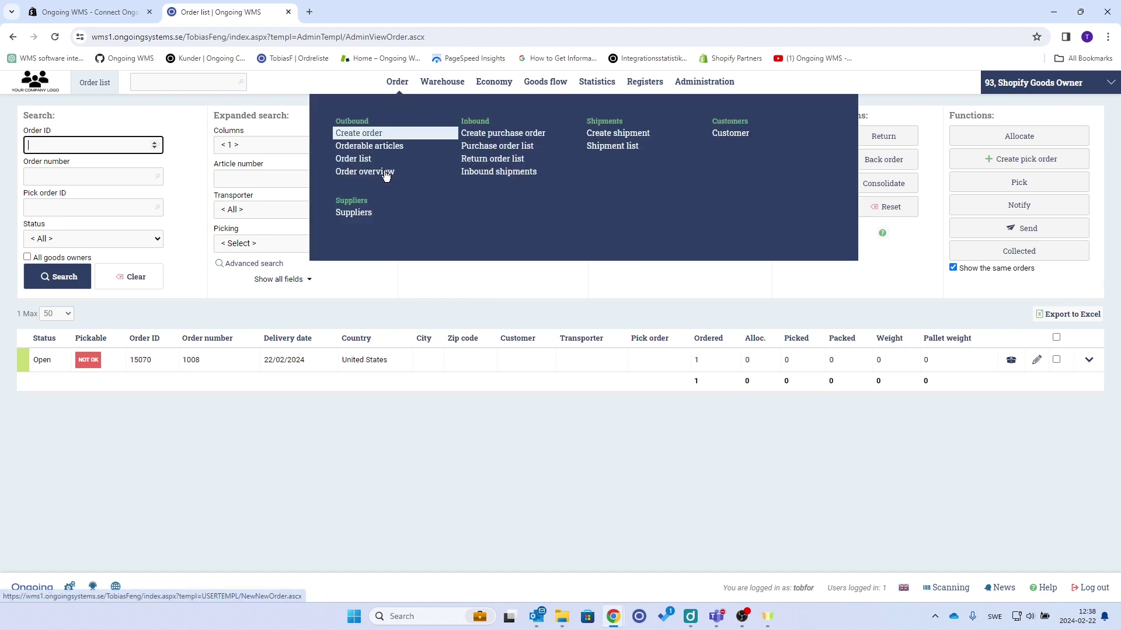
{"action": "left_click", "coordinate": [353, 213]}
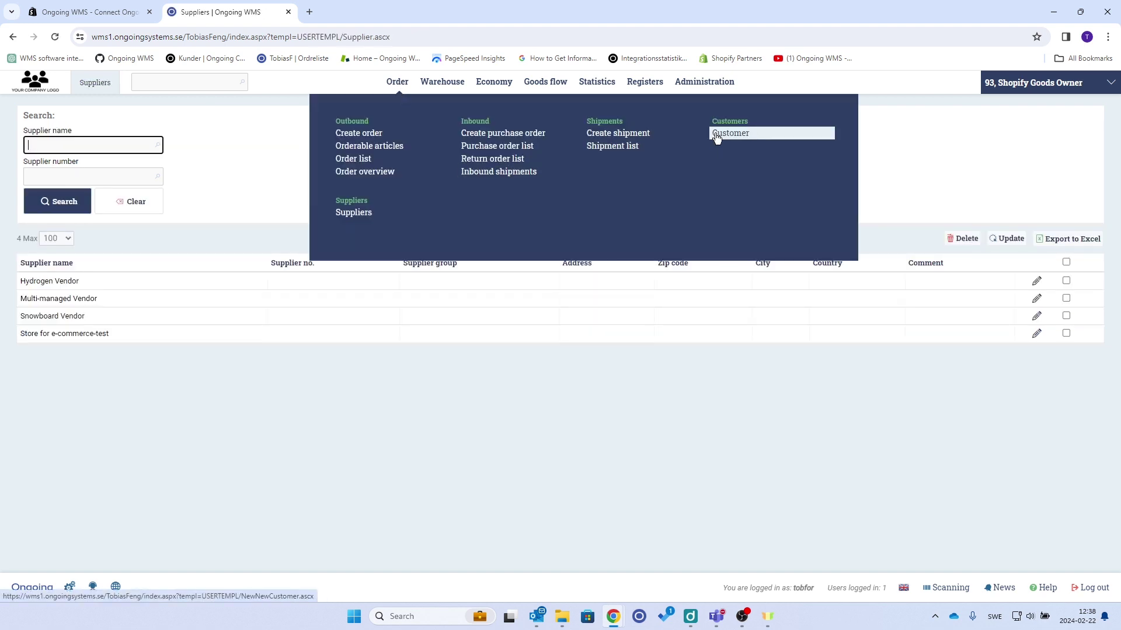
{"action": "left_click", "coordinate": [716, 136]}
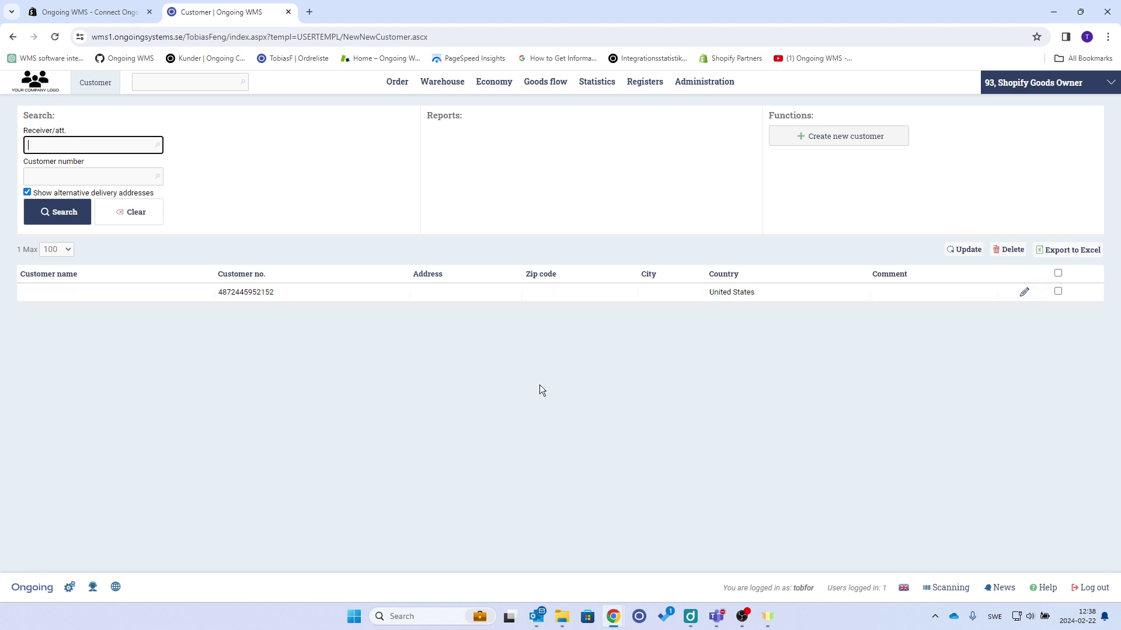
{"action": "mouse_move", "coordinate": [397, 82]}
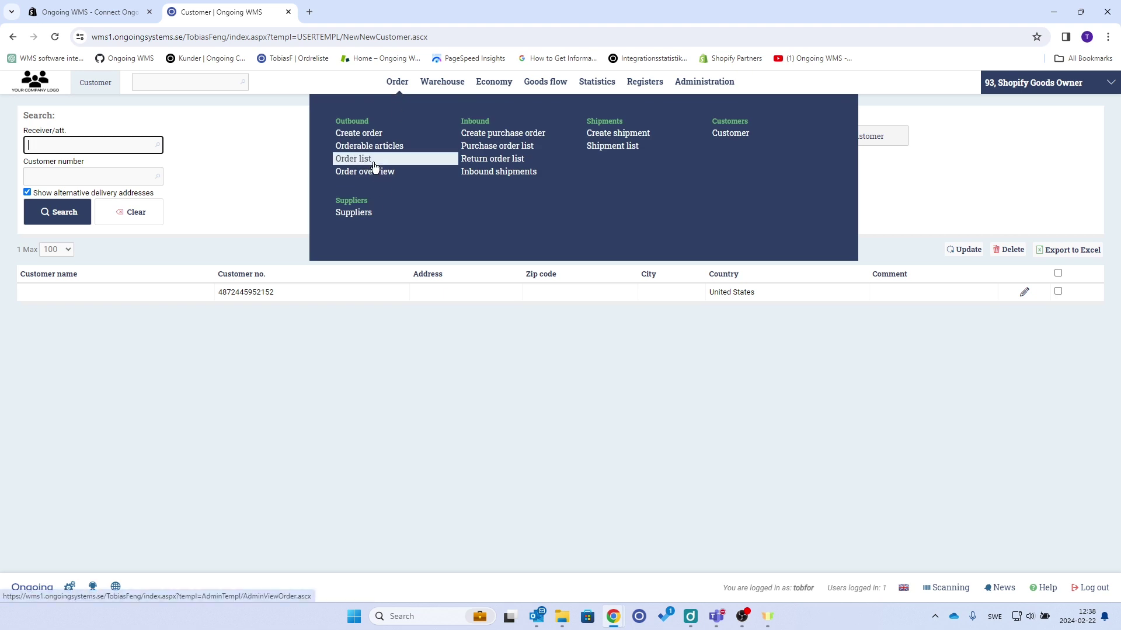
{"action": "left_click", "coordinate": [373, 162]}
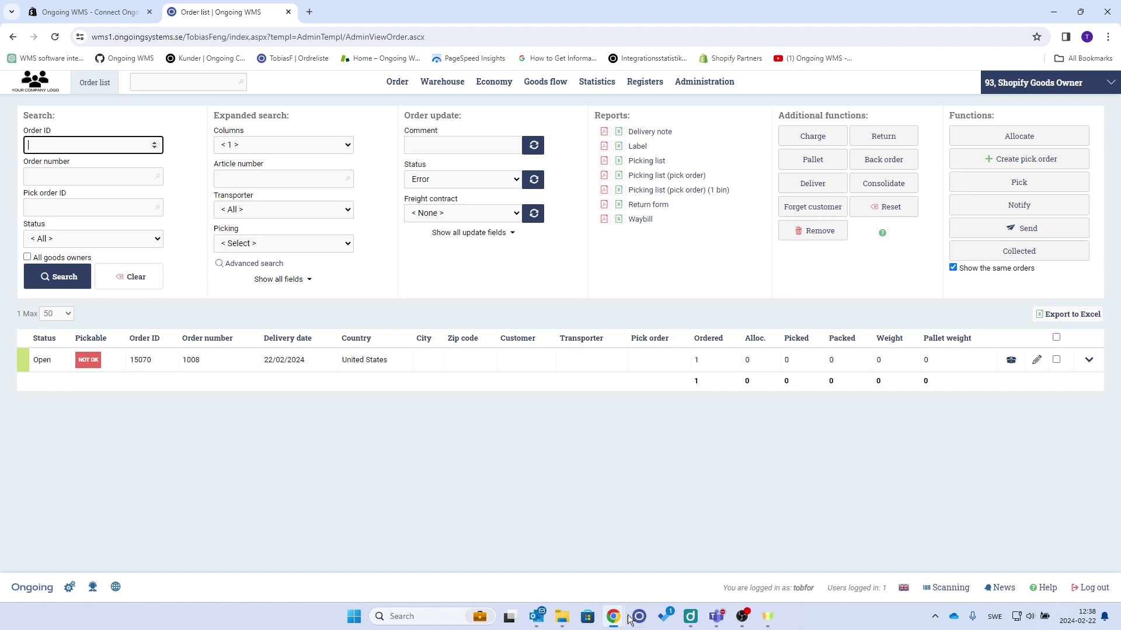
- In Shopify admin, add and save a product titled 'new product', then return to Products
{"action": "mouse_move", "coordinate": [613, 616]}
{"action": "left_click", "coordinate": [667, 535]}
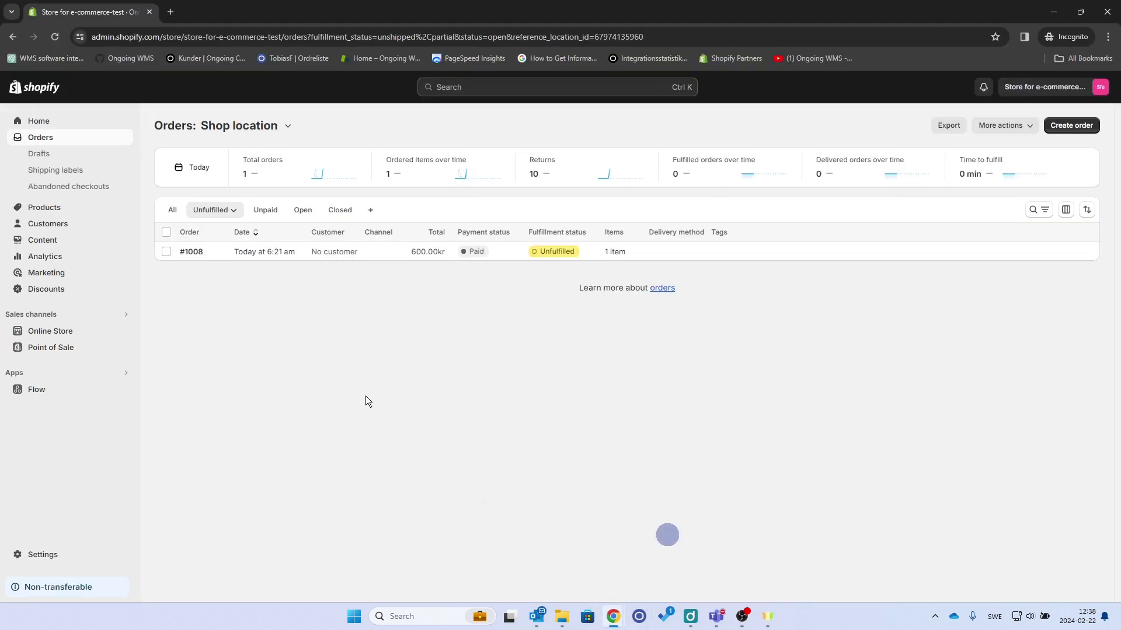
{"action": "left_click", "coordinate": [44, 208]}
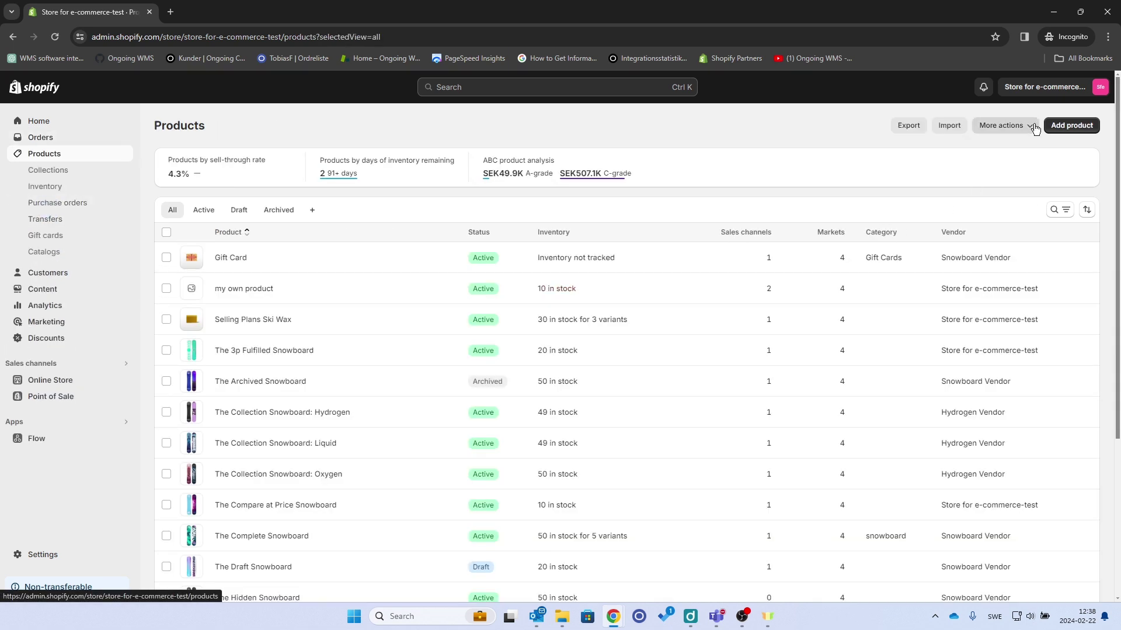
{"action": "left_click", "coordinate": [1067, 126]}
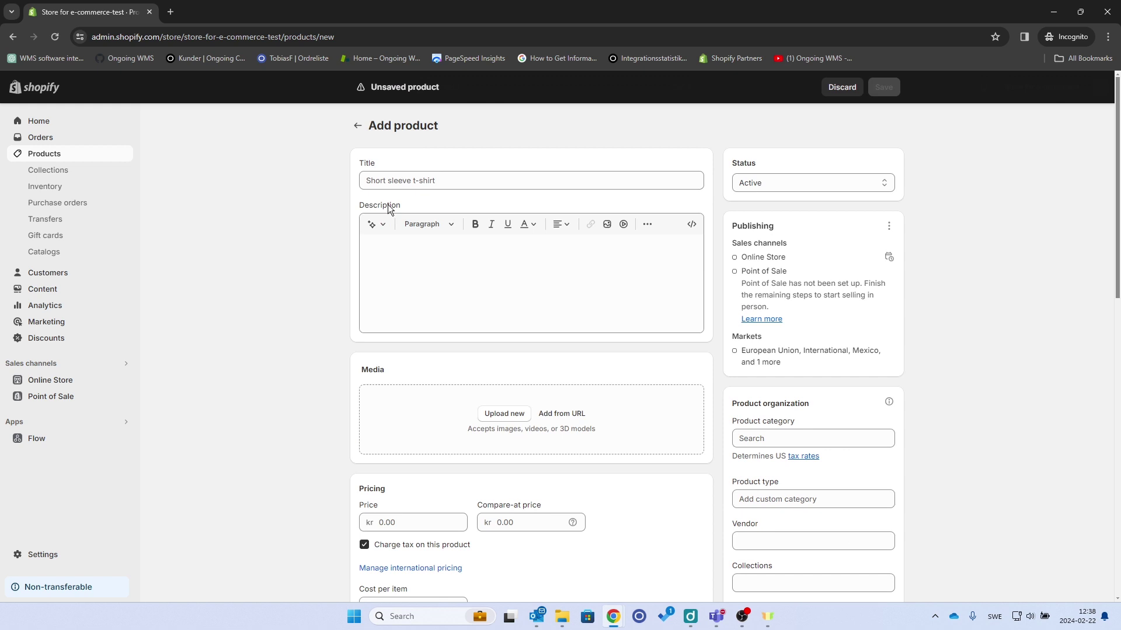
{"action": "left_click", "coordinate": [405, 181]}
{"action": "type", "text": "new product"}
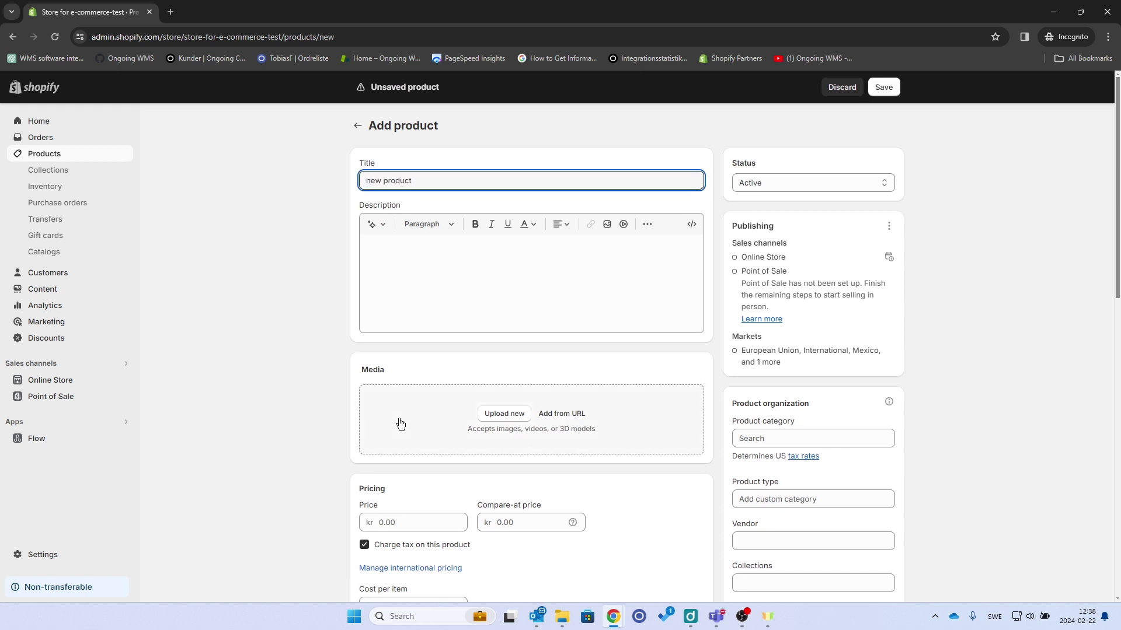
{"action": "scroll", "coordinate": [398, 423], "scroll_direction": "down", "scroll_amount": 5}
{"action": "scroll", "coordinate": [389, 407], "scroll_direction": "down", "scroll_amount": 7}
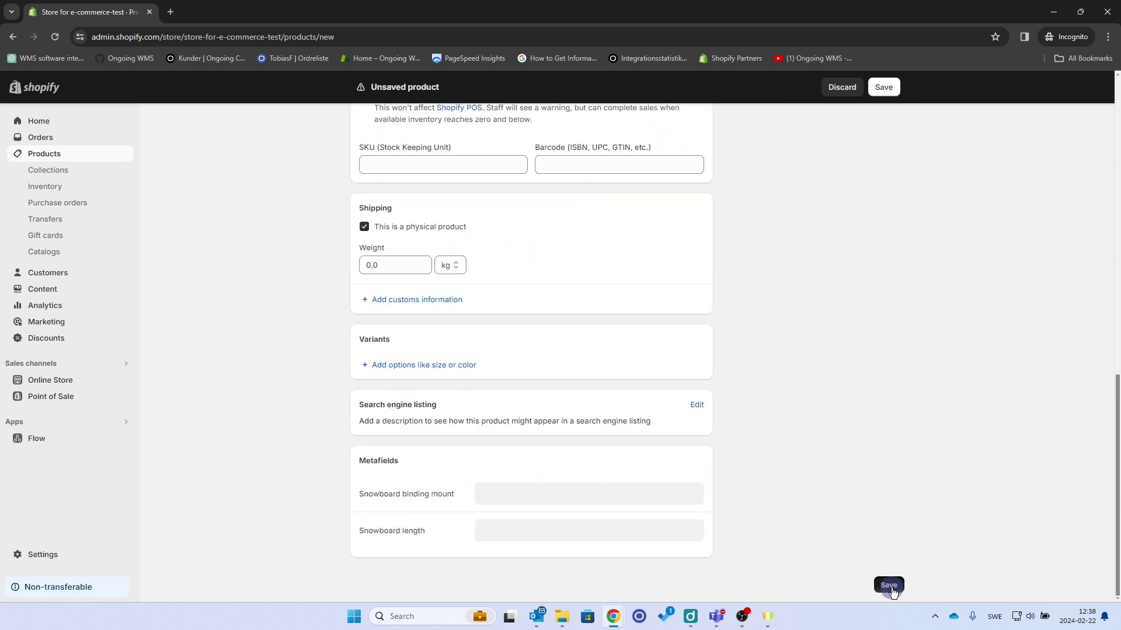
{"action": "left_click", "coordinate": [889, 585]}
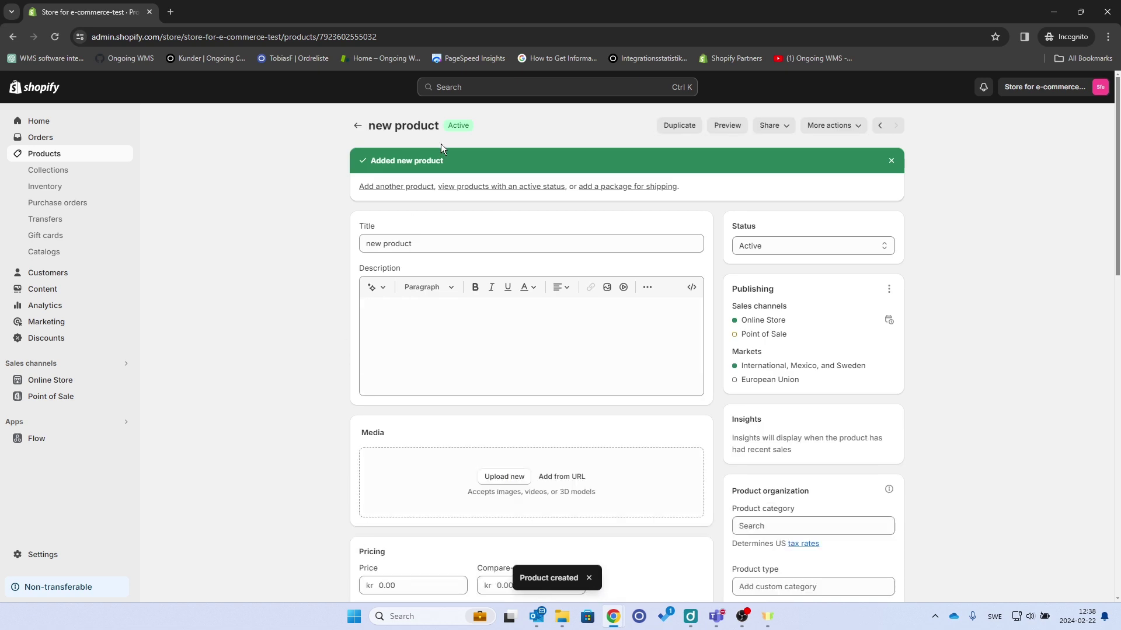
{"action": "left_click", "coordinate": [71, 153]}
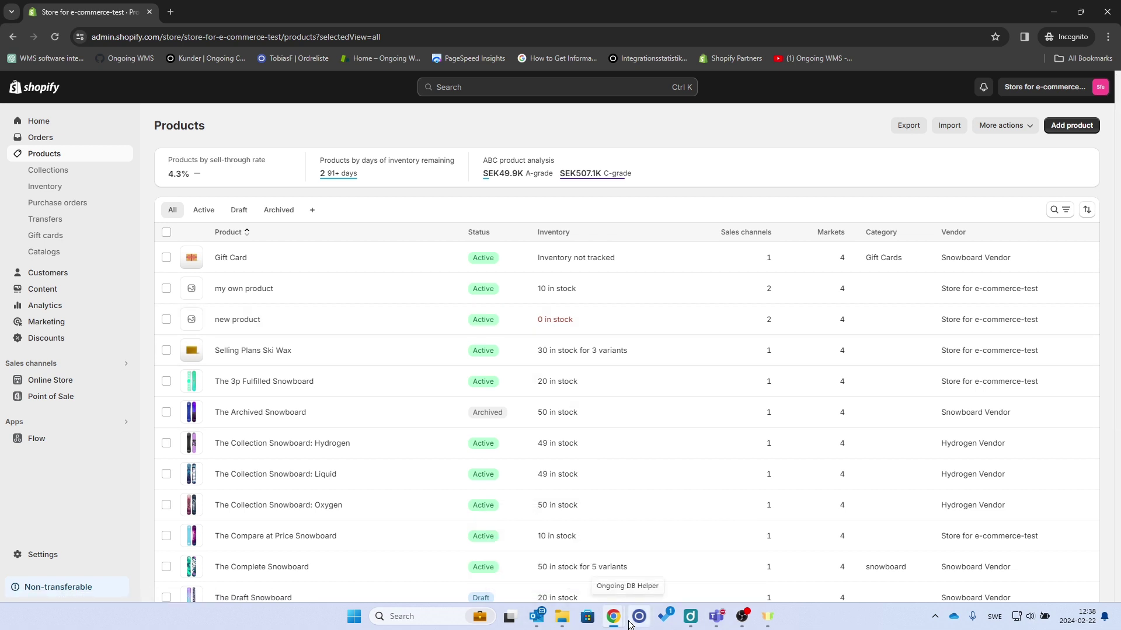
- Run a Custom import for the Shopify integration in Ongoing WMS
{"action": "mouse_move", "coordinate": [618, 623]}
{"action": "left_click", "coordinate": [597, 576]}
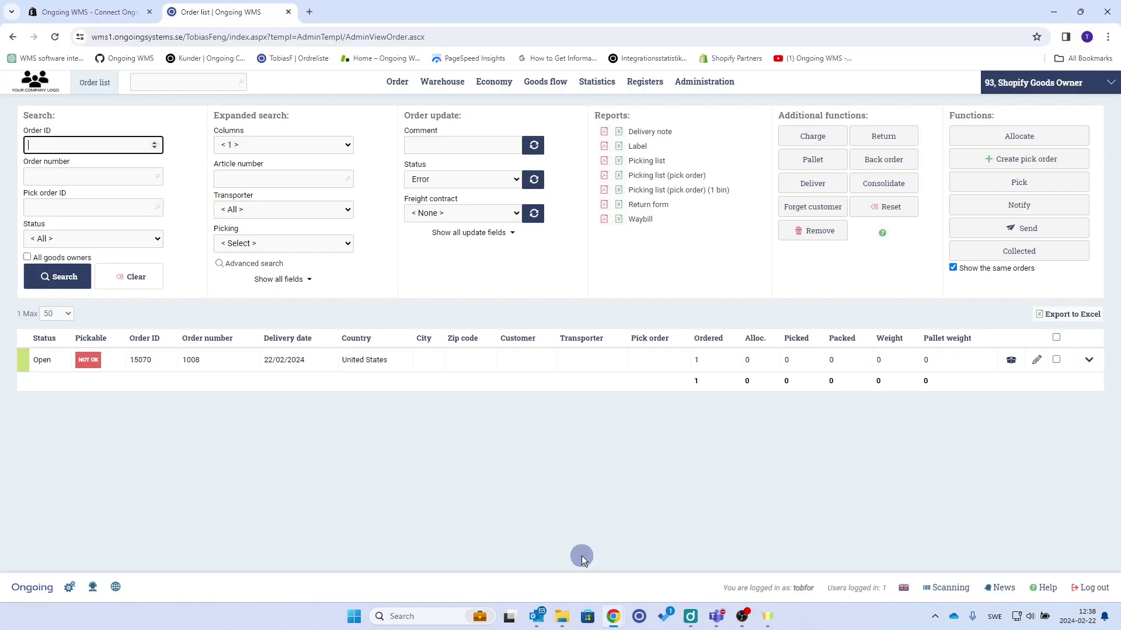
{"action": "mouse_move", "coordinate": [714, 82]}
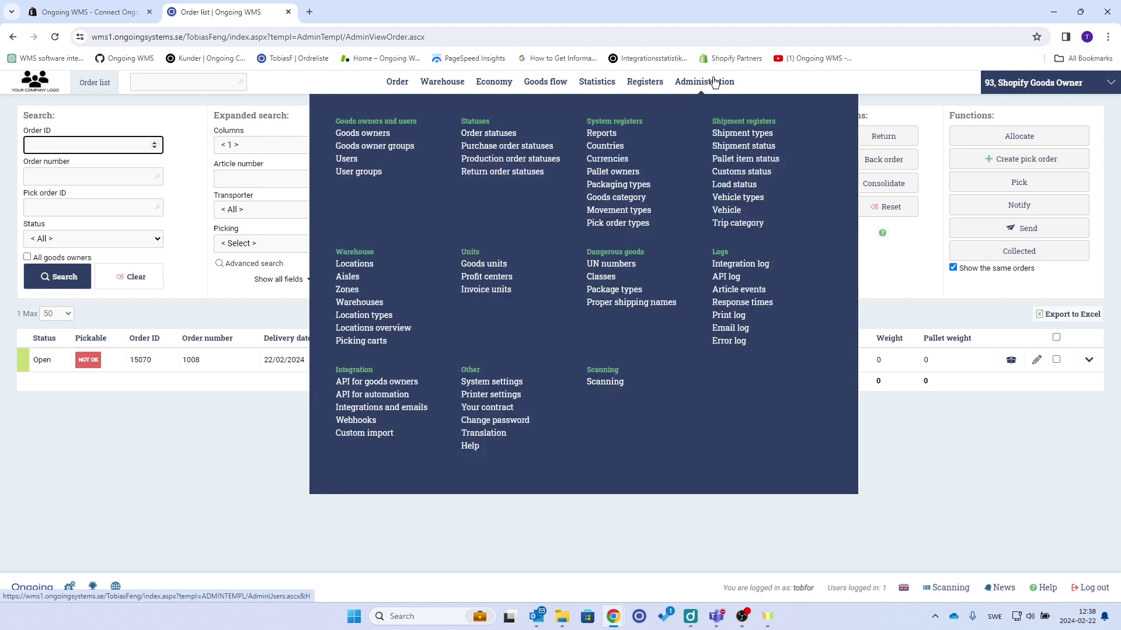
{"action": "left_click", "coordinate": [374, 437]}
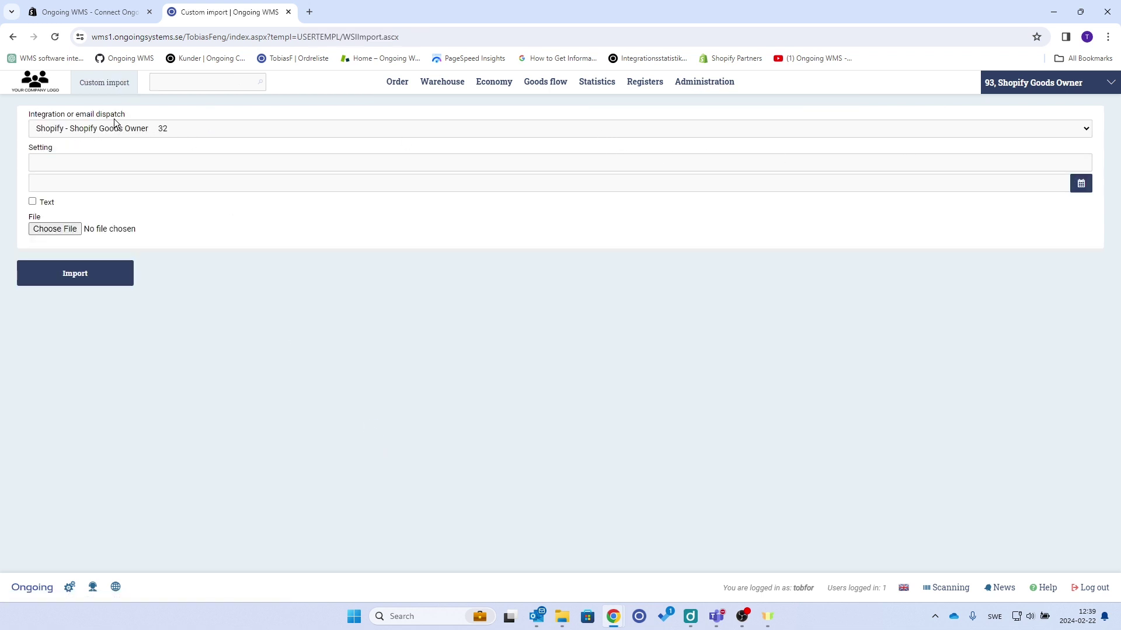
{"action": "left_click", "coordinate": [72, 275]}
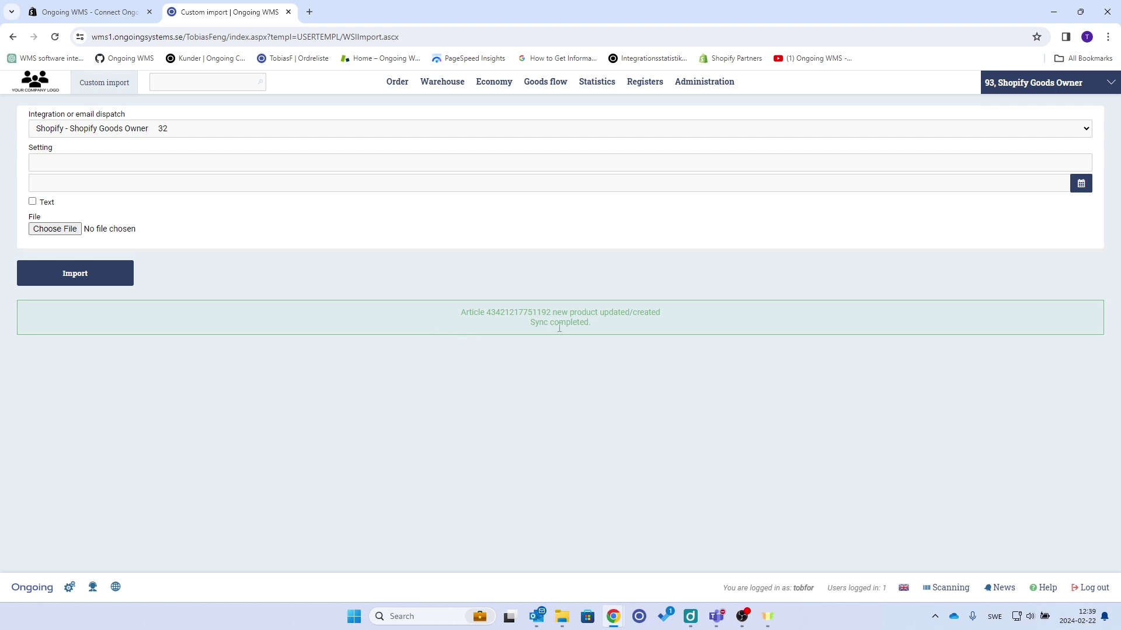
{"action": "left_click_drag", "start_coordinate": [490, 312], "coordinate": [664, 333]}
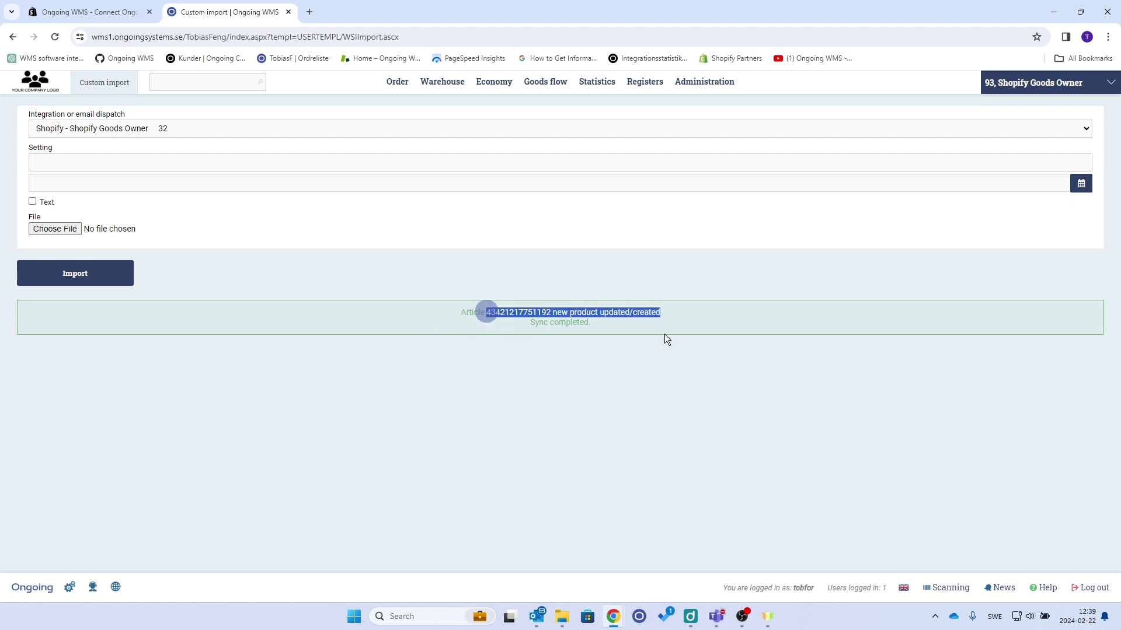
{"action": "mouse_move", "coordinate": [462, 80]}
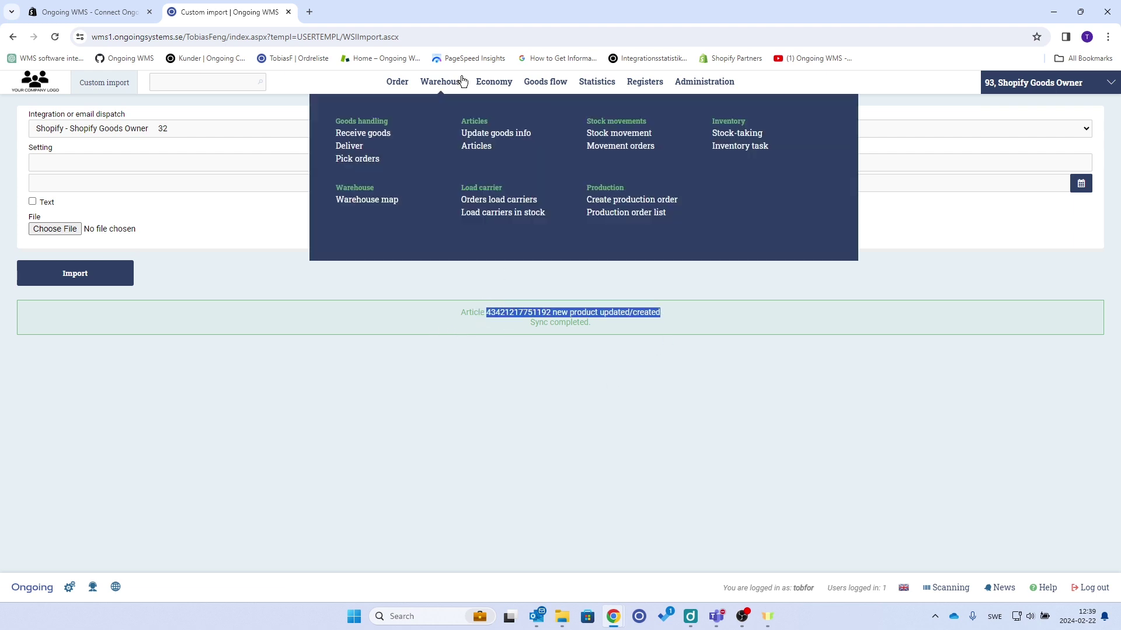
{"action": "left_click", "coordinate": [476, 146]}
{"action": "scroll", "coordinate": [118, 398], "scroll_direction": "down", "scroll_amount": 8}
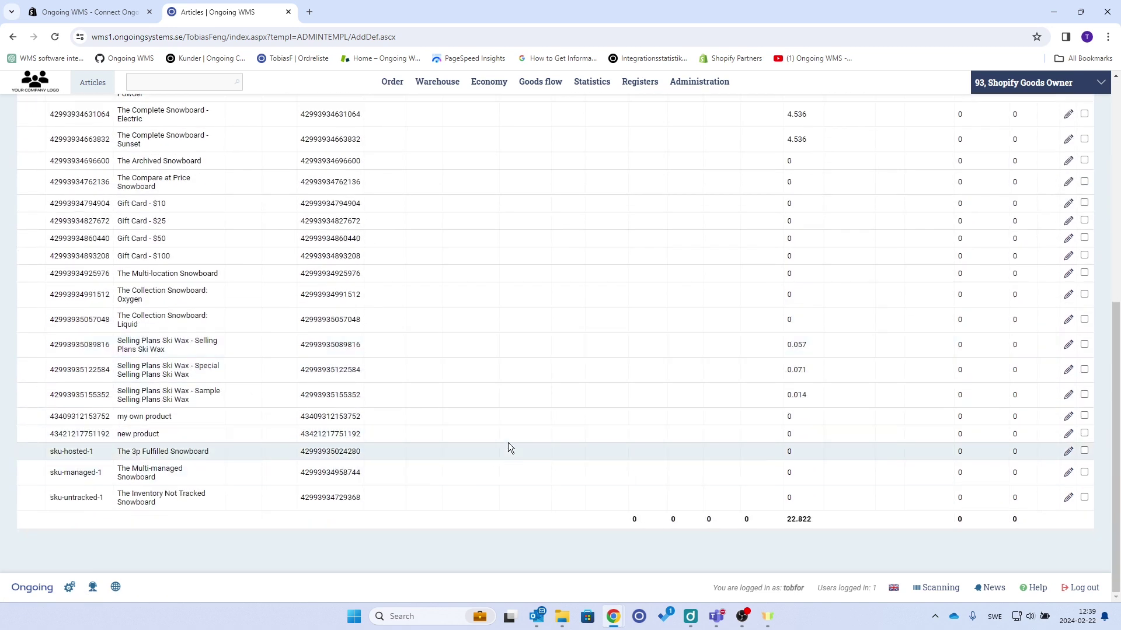
{"action": "scroll", "coordinate": [530, 519], "scroll_direction": "up", "scroll_amount": 10}
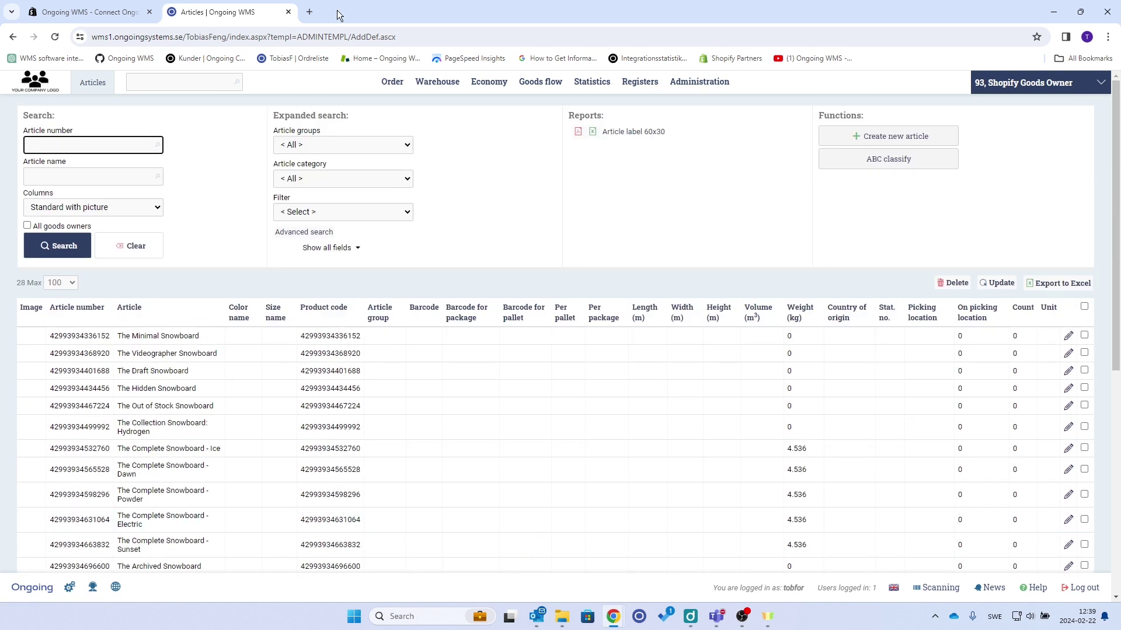
- In a new tab, open docs.ongoingwarehouse.com and find the Shopify guide by searching Integrations for 'shop'
{"action": "left_click", "coordinate": [310, 13]}
{"action": "type", "text": "docs"}
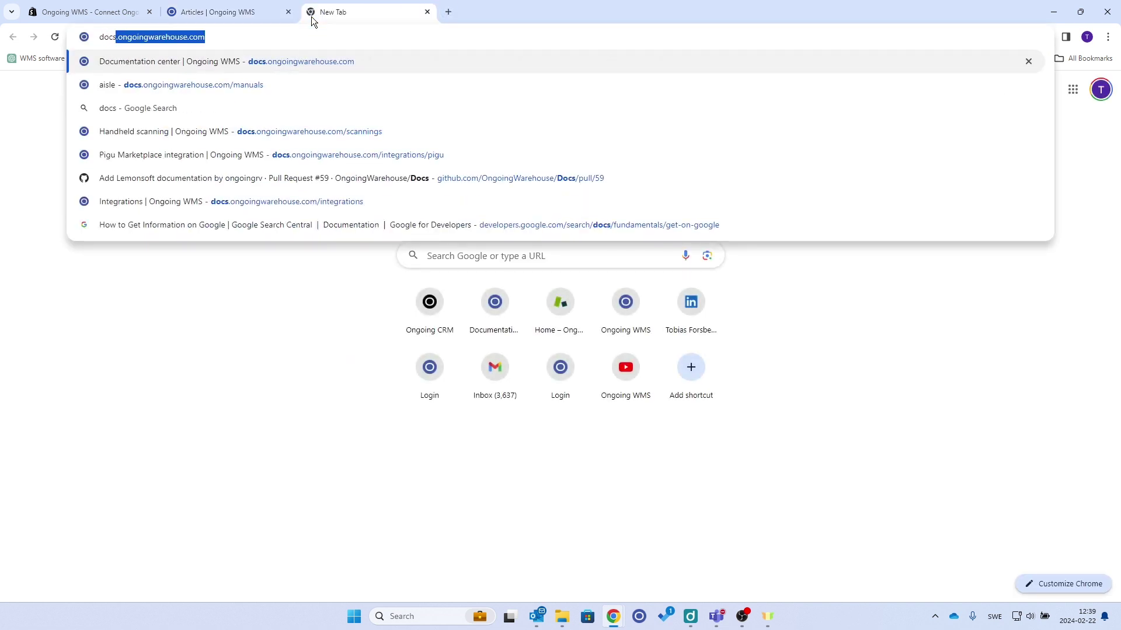
{"action": "key", "text": "Return"}
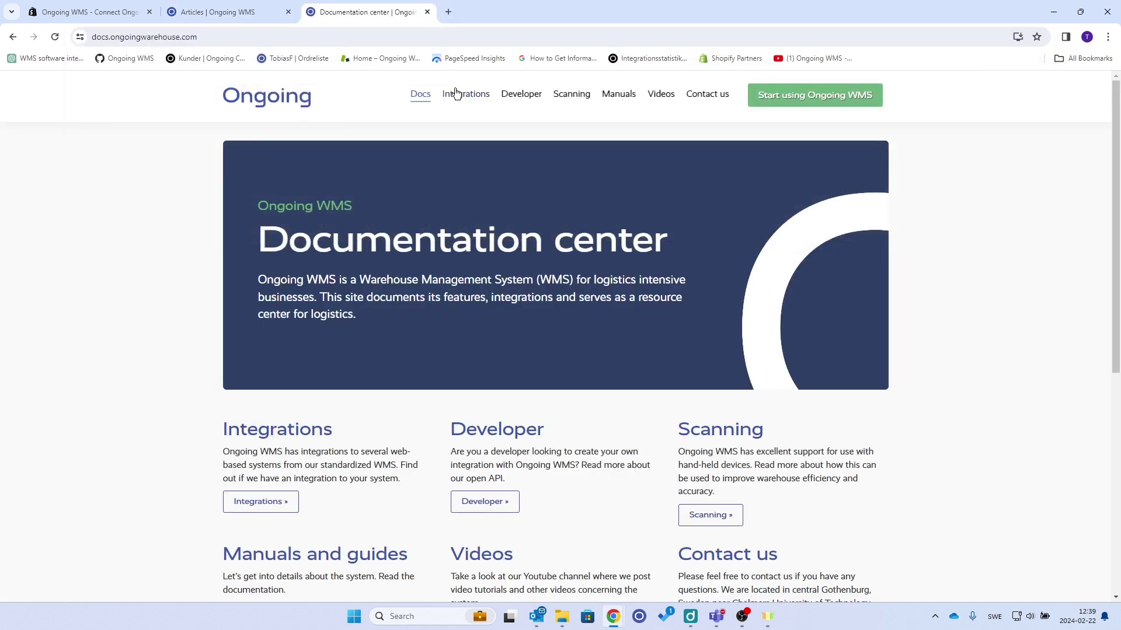
{"action": "left_click", "coordinate": [457, 94]}
{"action": "left_click", "coordinate": [745, 362]}
{"action": "type", "text": "s"}
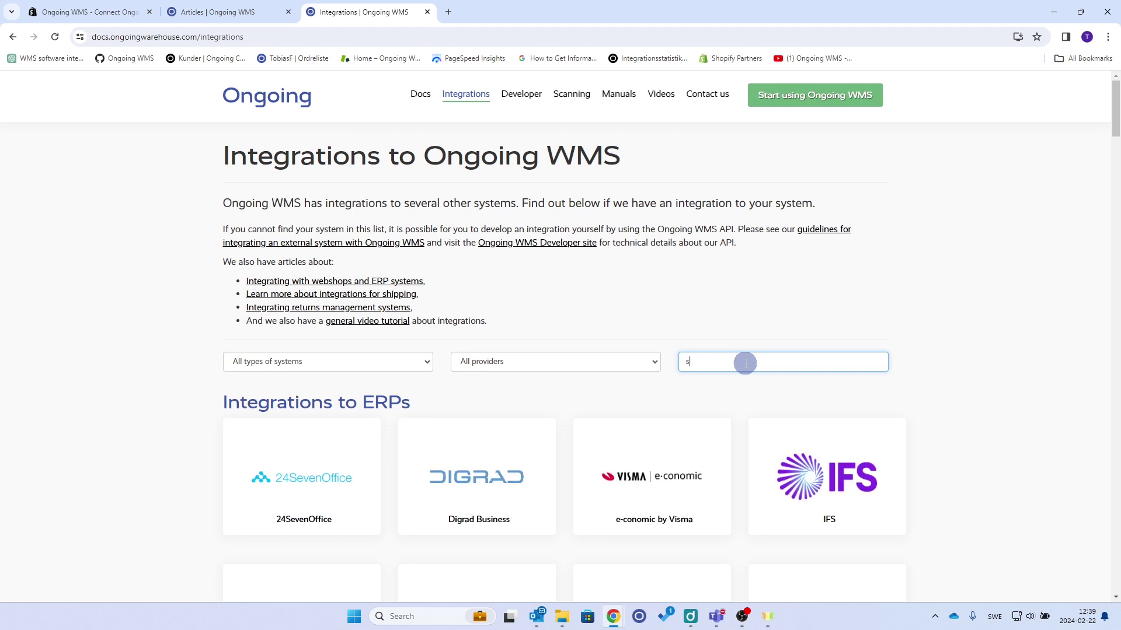
{"action": "type", "text": "hop"}
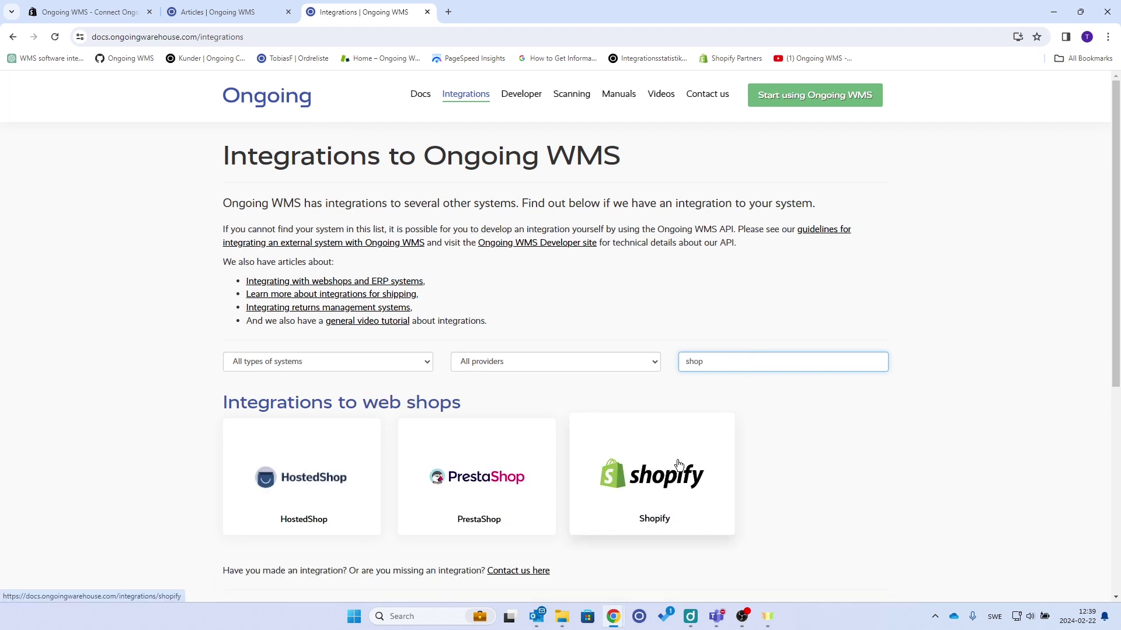
{"action": "left_click", "coordinate": [676, 459]}
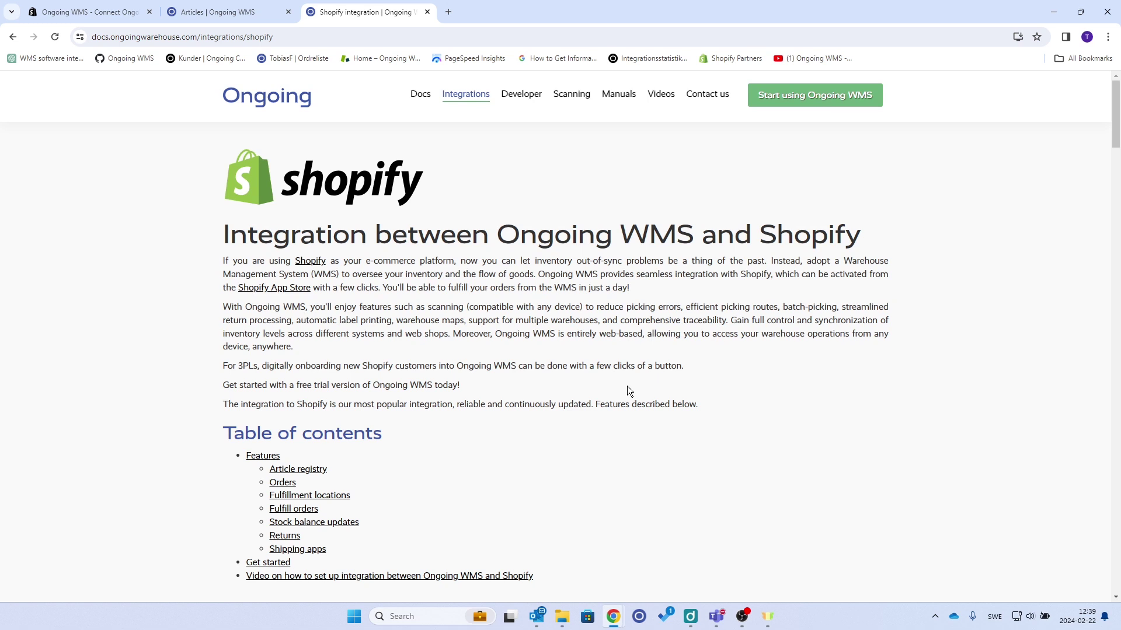
{"action": "left_click", "coordinate": [1115, 108]}
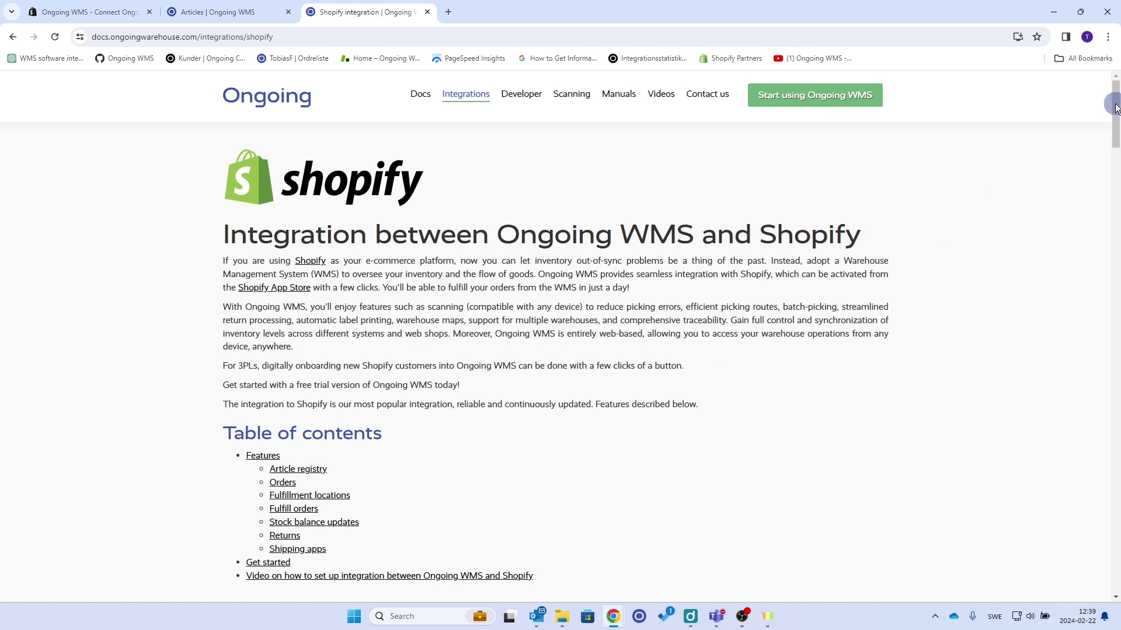